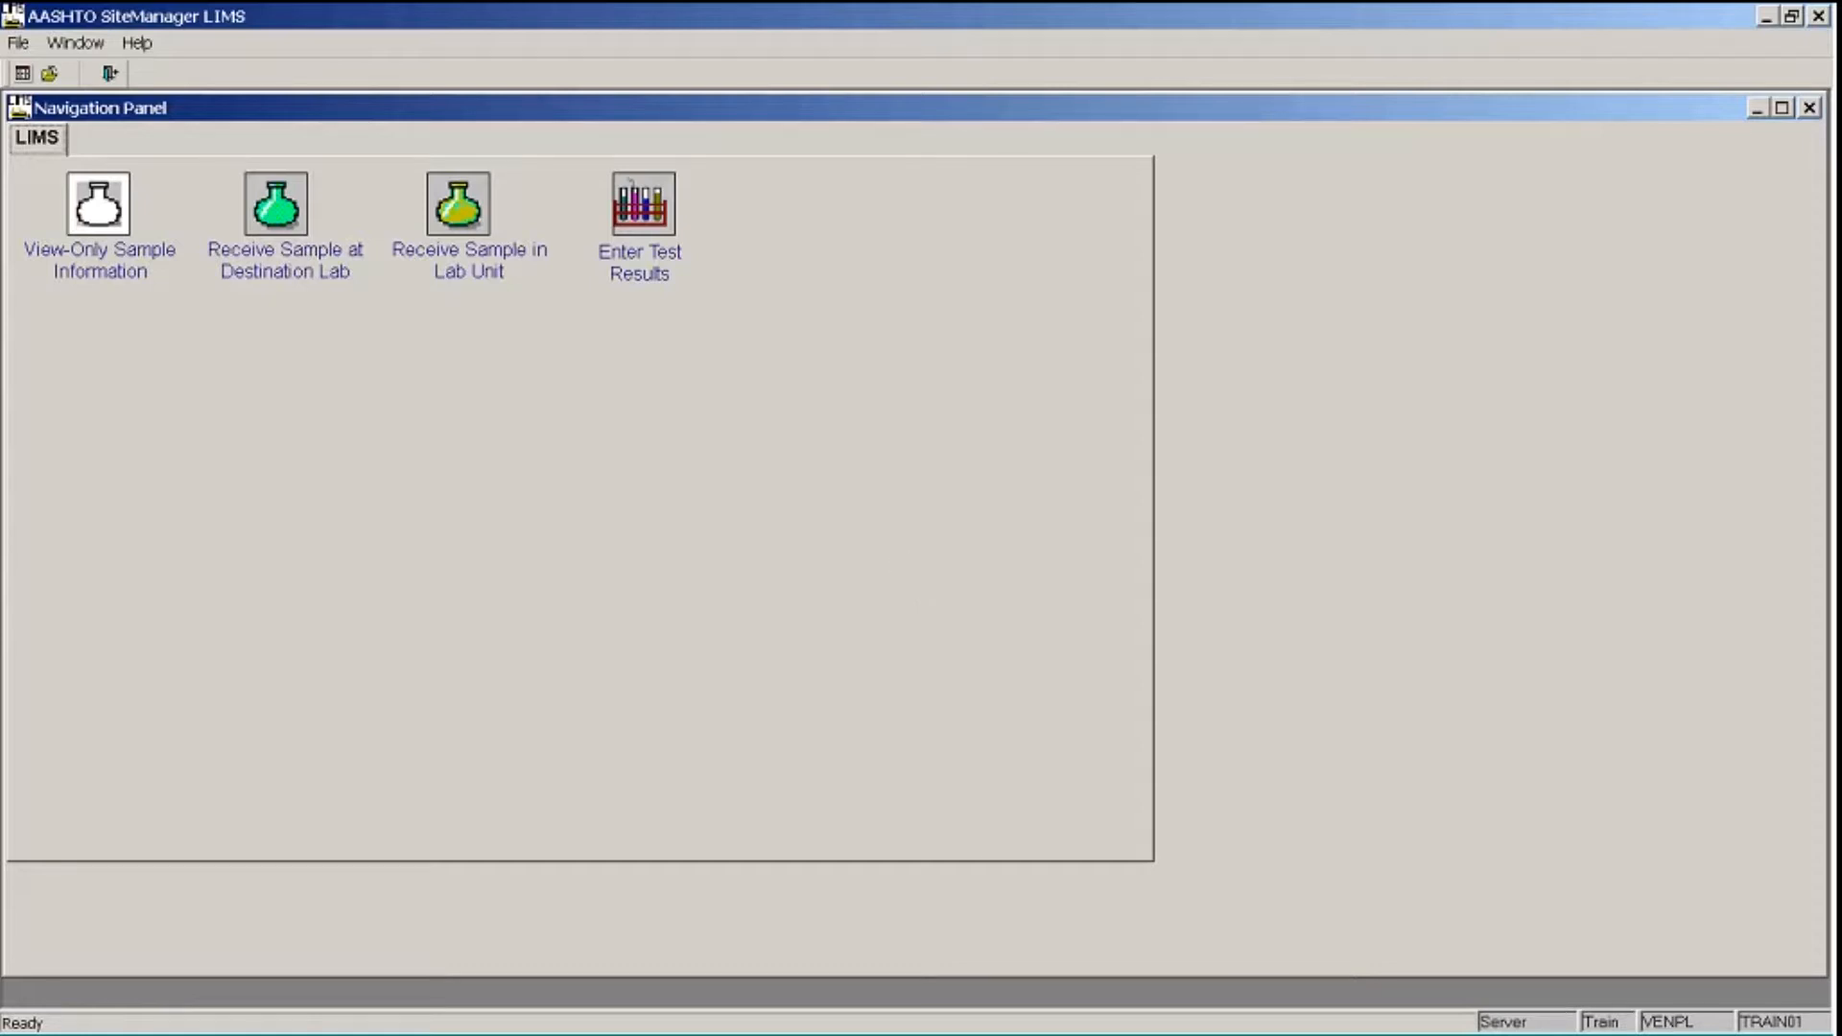
- Open Receive Sample at Destination Lab and choose Field Lab - Dest as the sample location
click(285, 204)
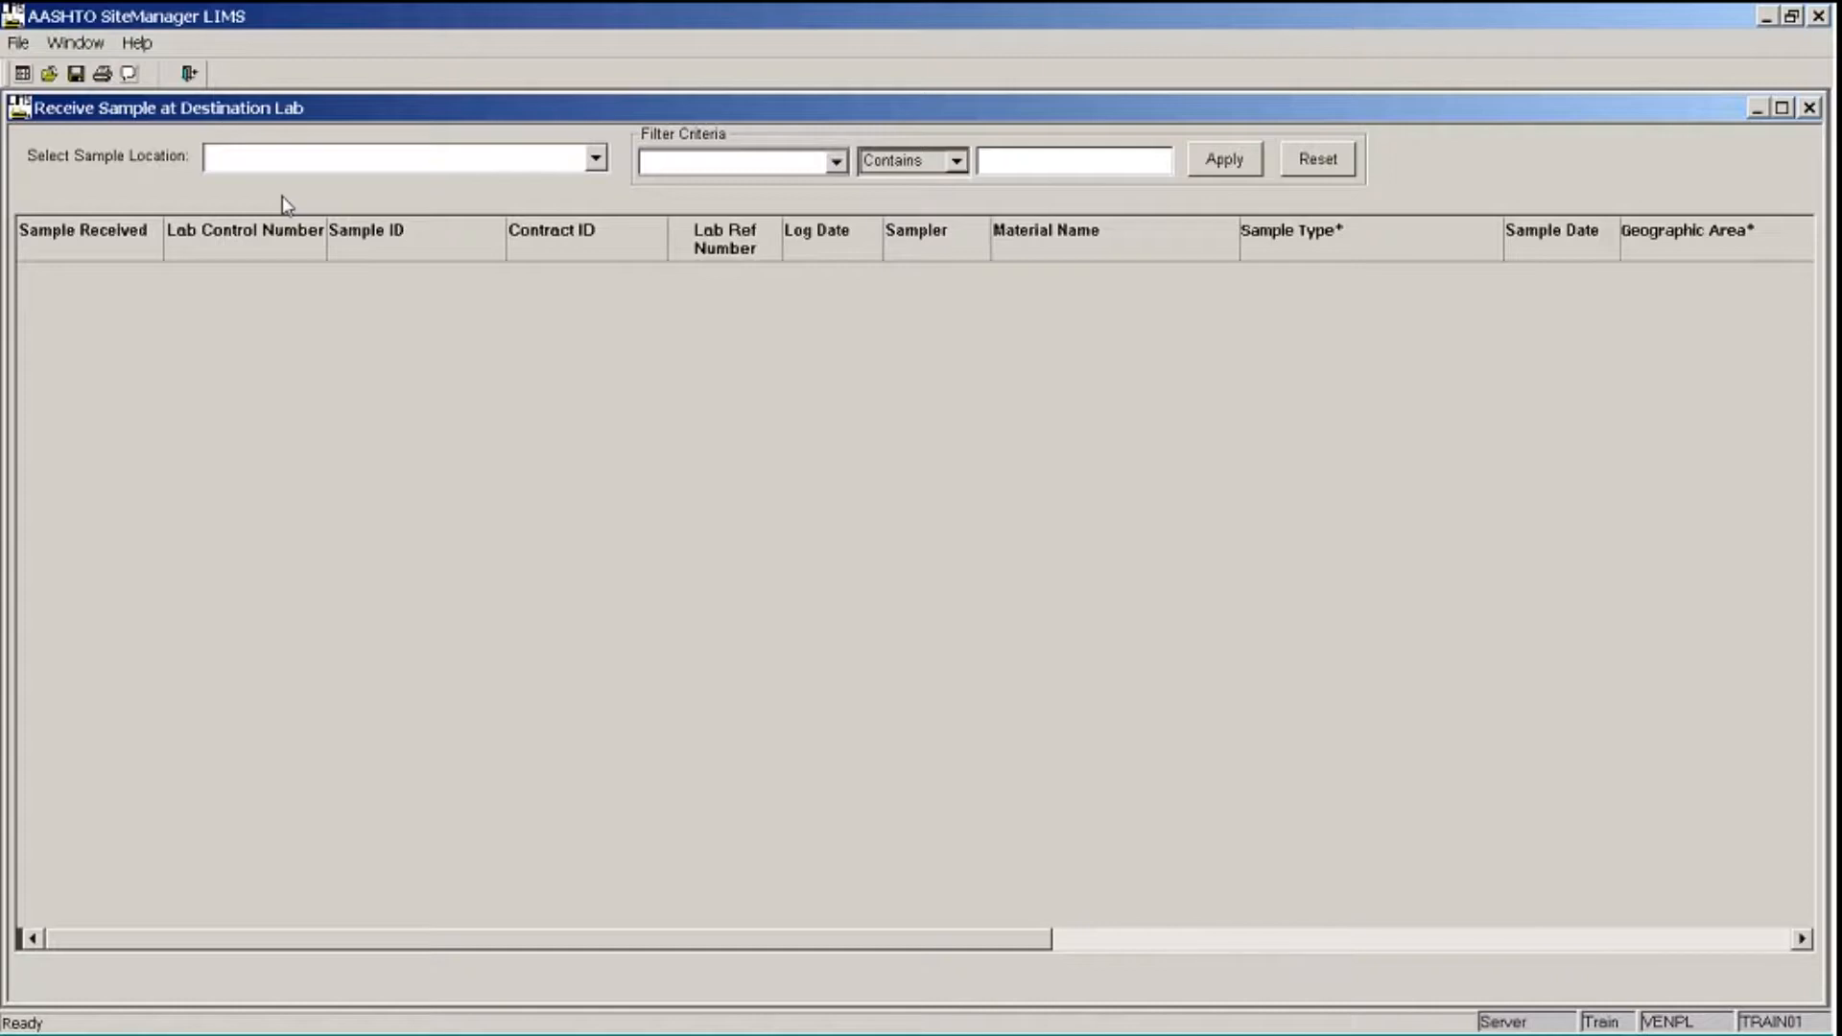
click(596, 161)
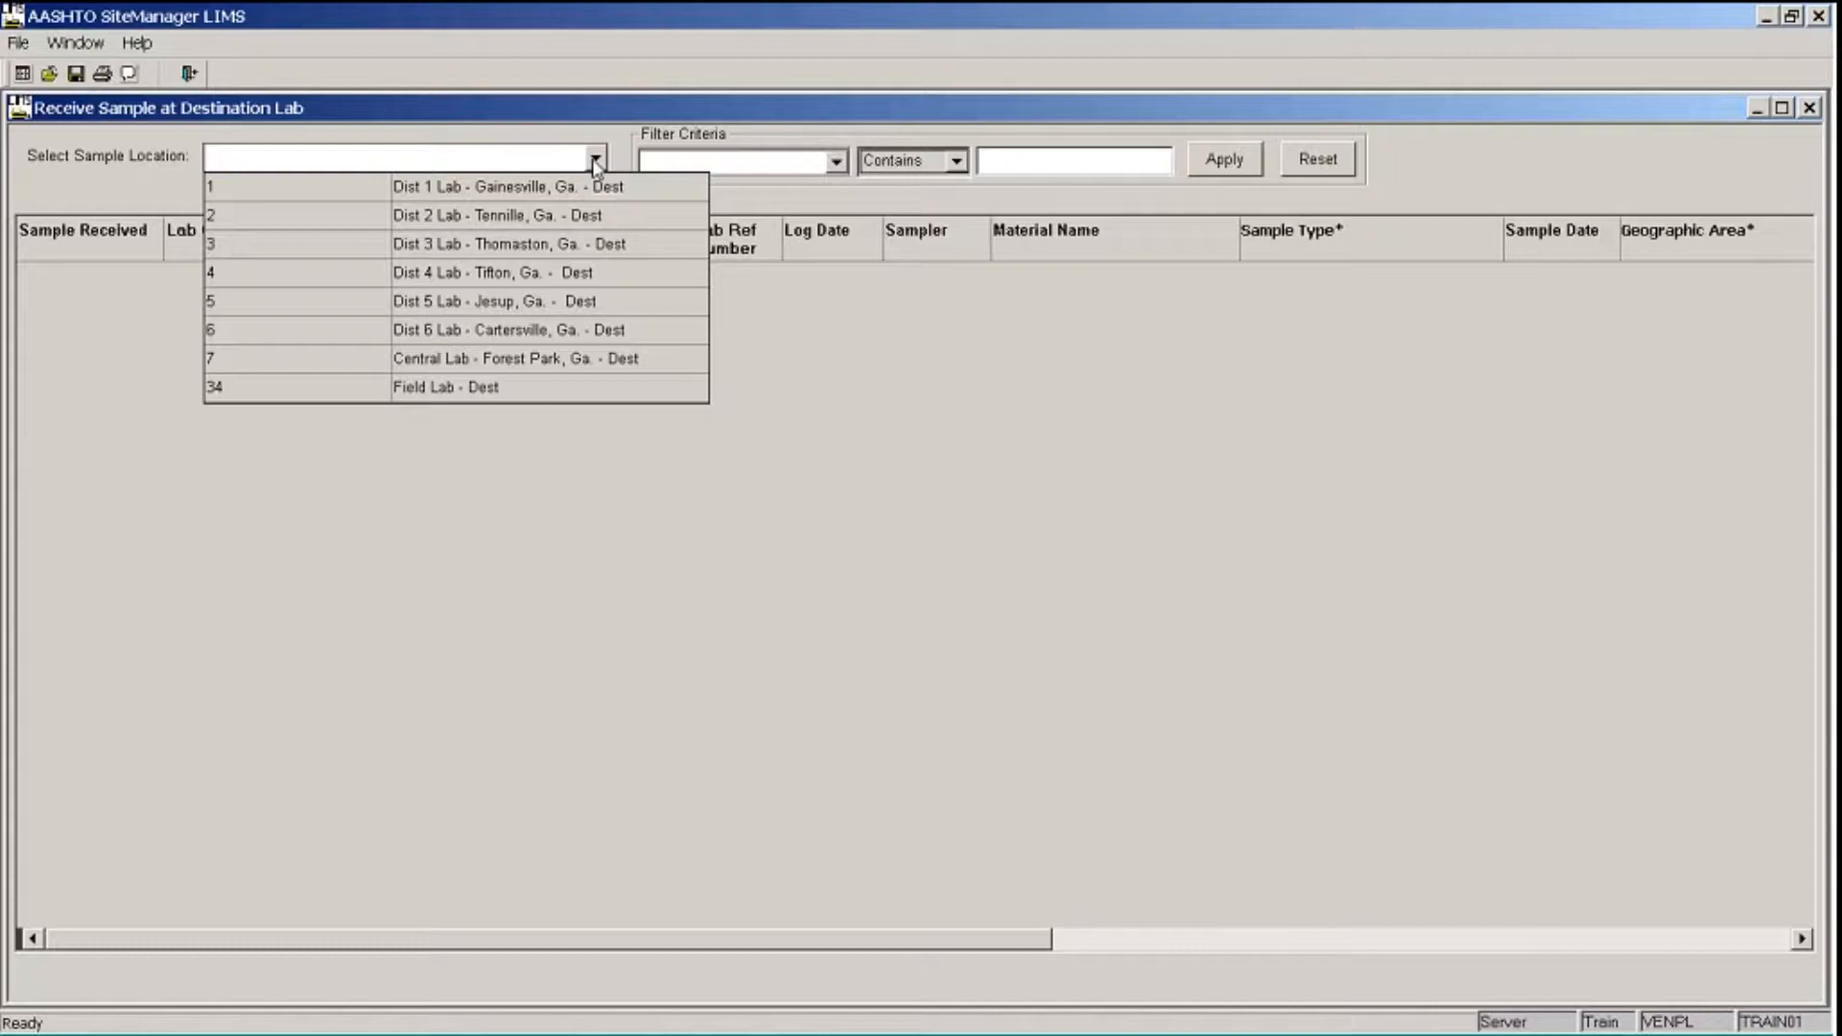
click(502, 389)
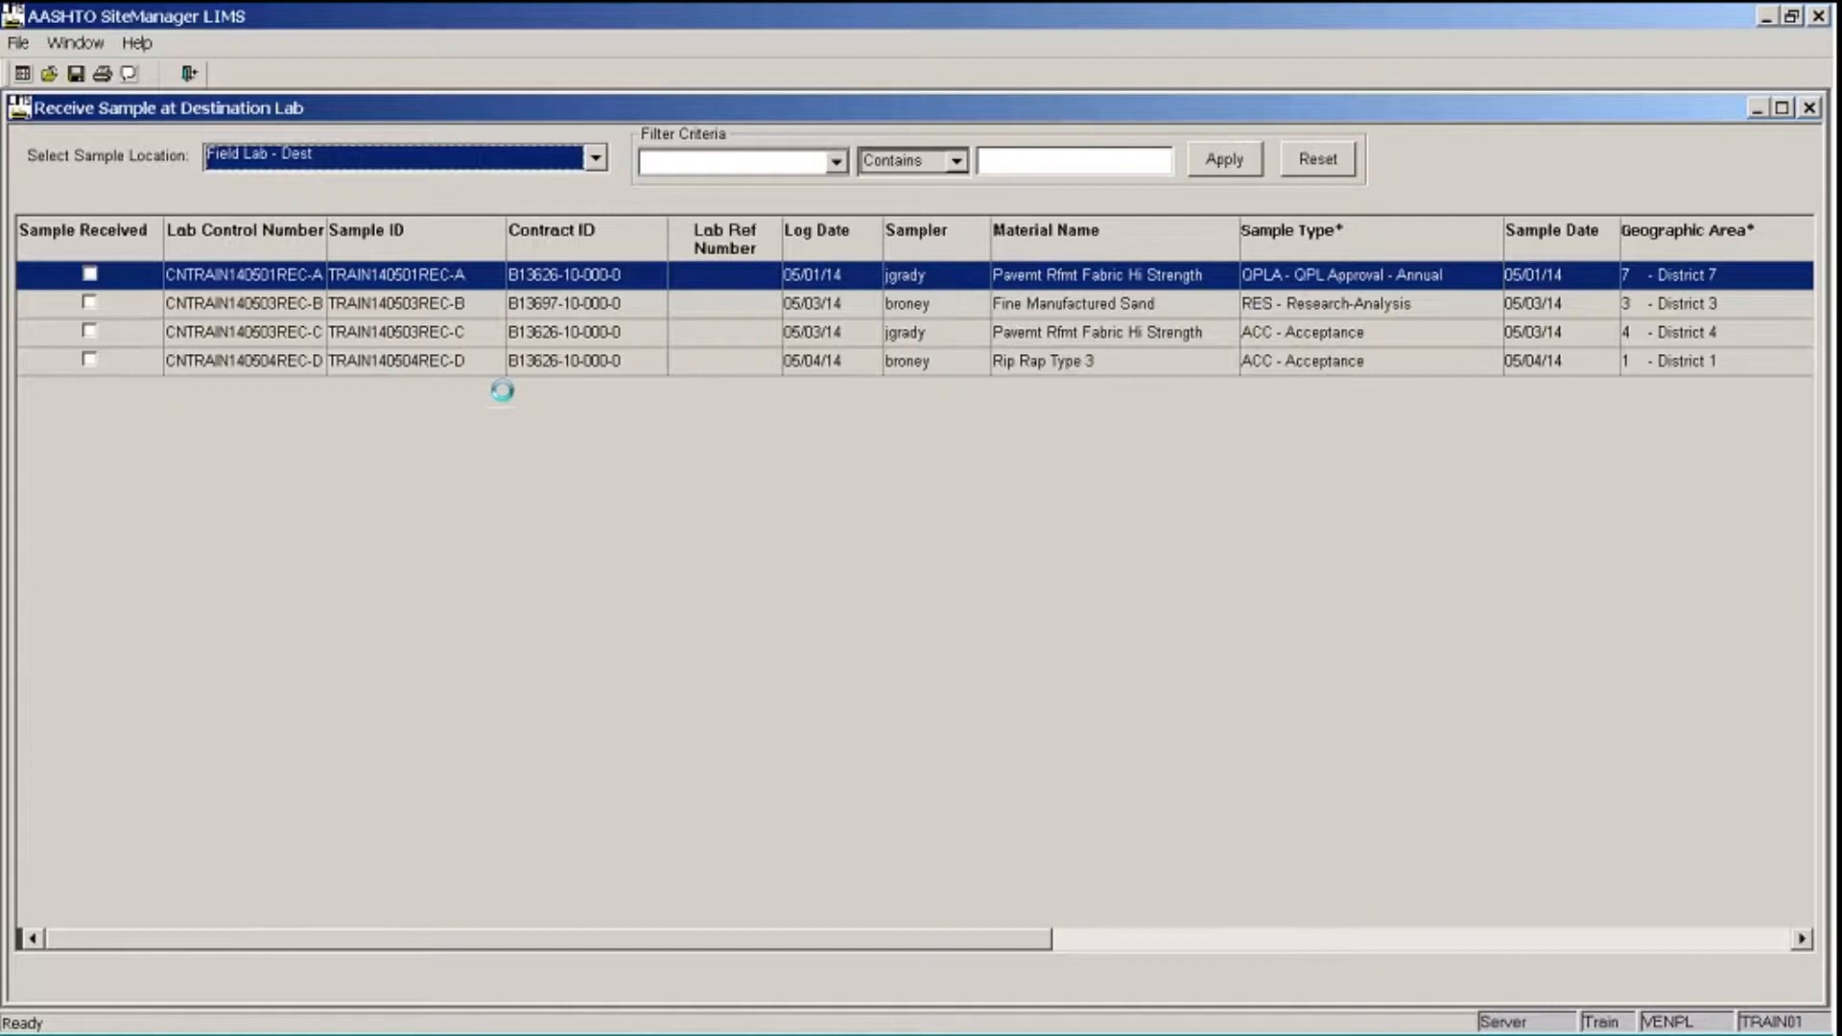
click(801, 504)
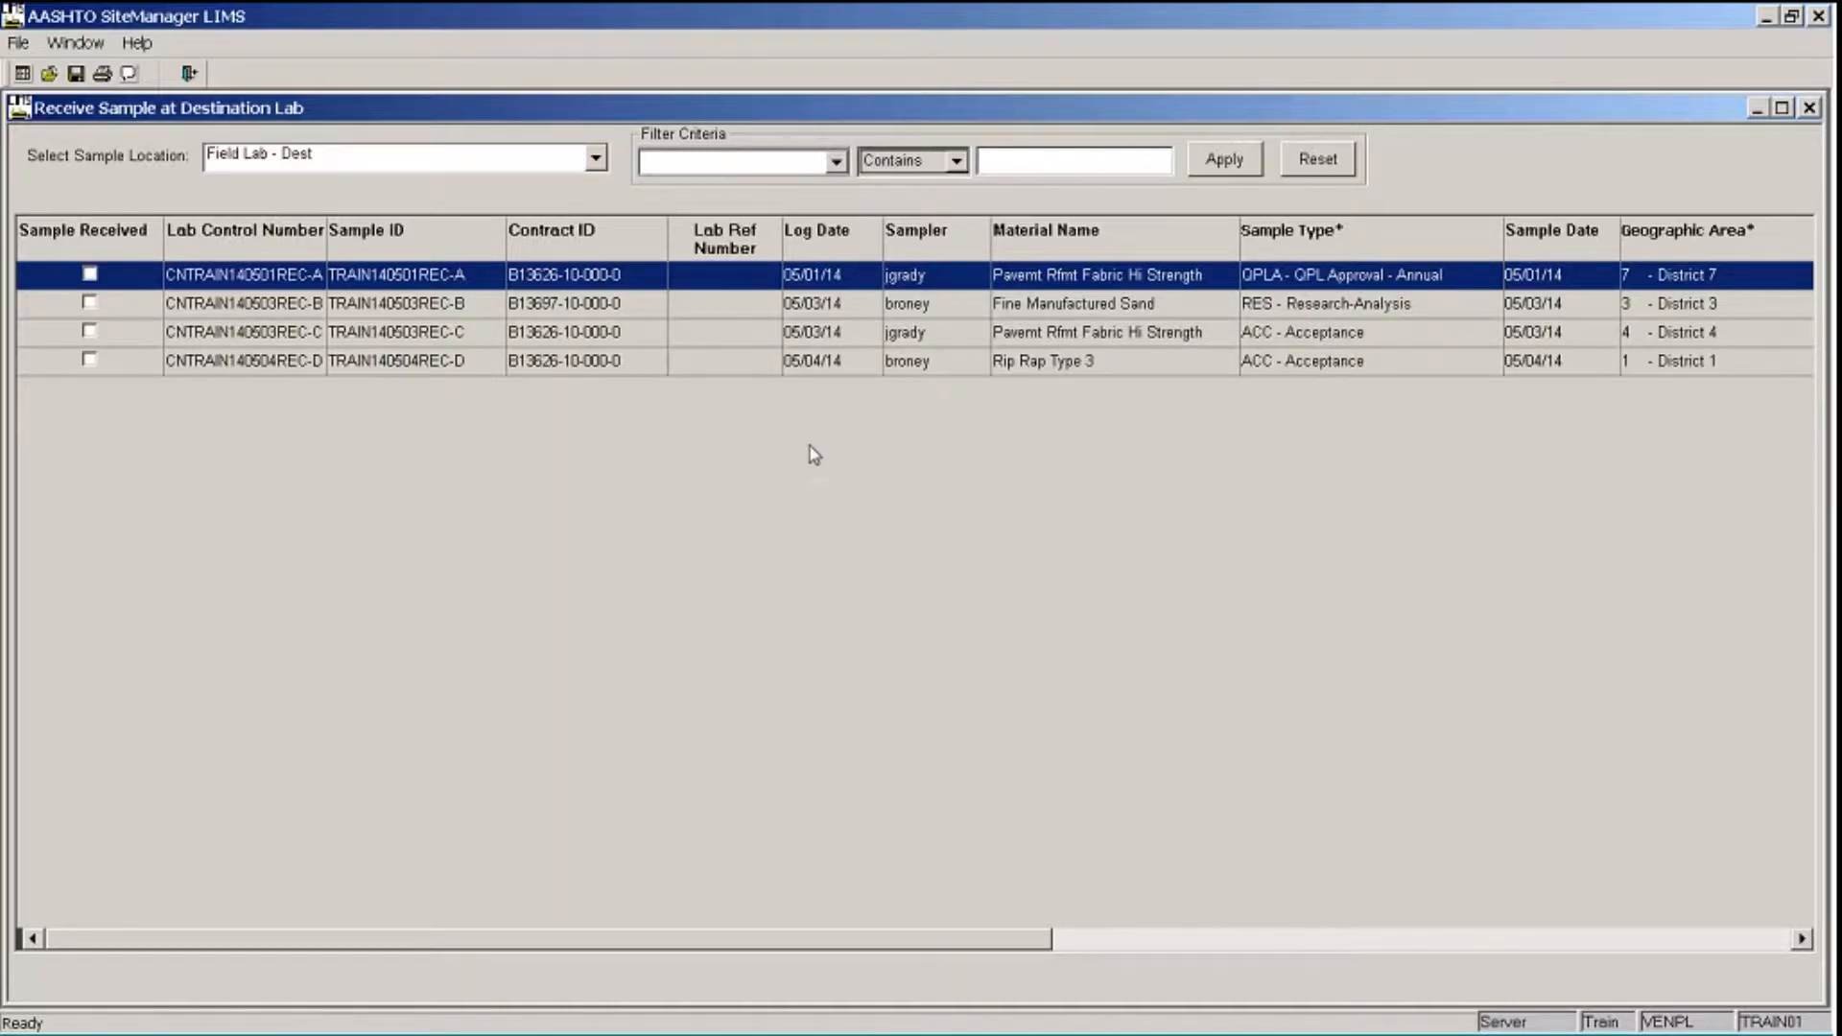
- Filter the samples to those whose Sample ID contains REC-A and mark the matching sample as received
click(838, 162)
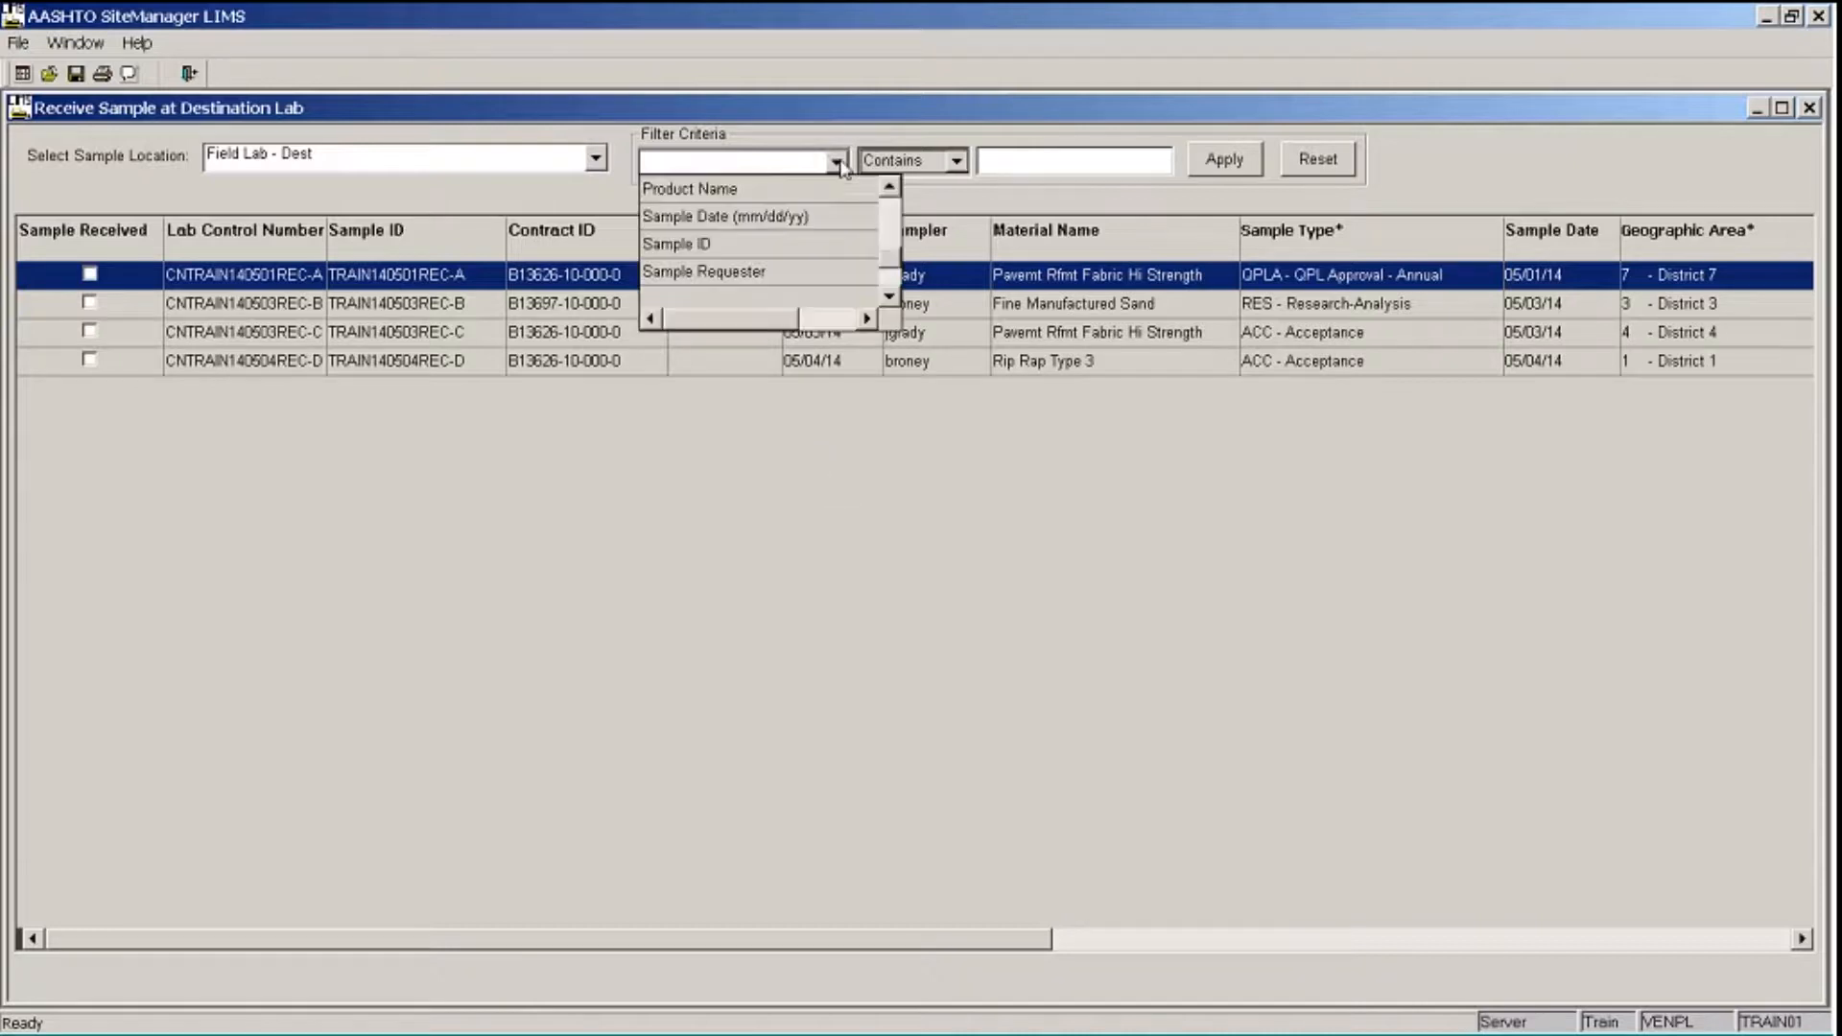
scroll(831, 213, down, 1)
scroll(831, 213, up, 1)
click(822, 251)
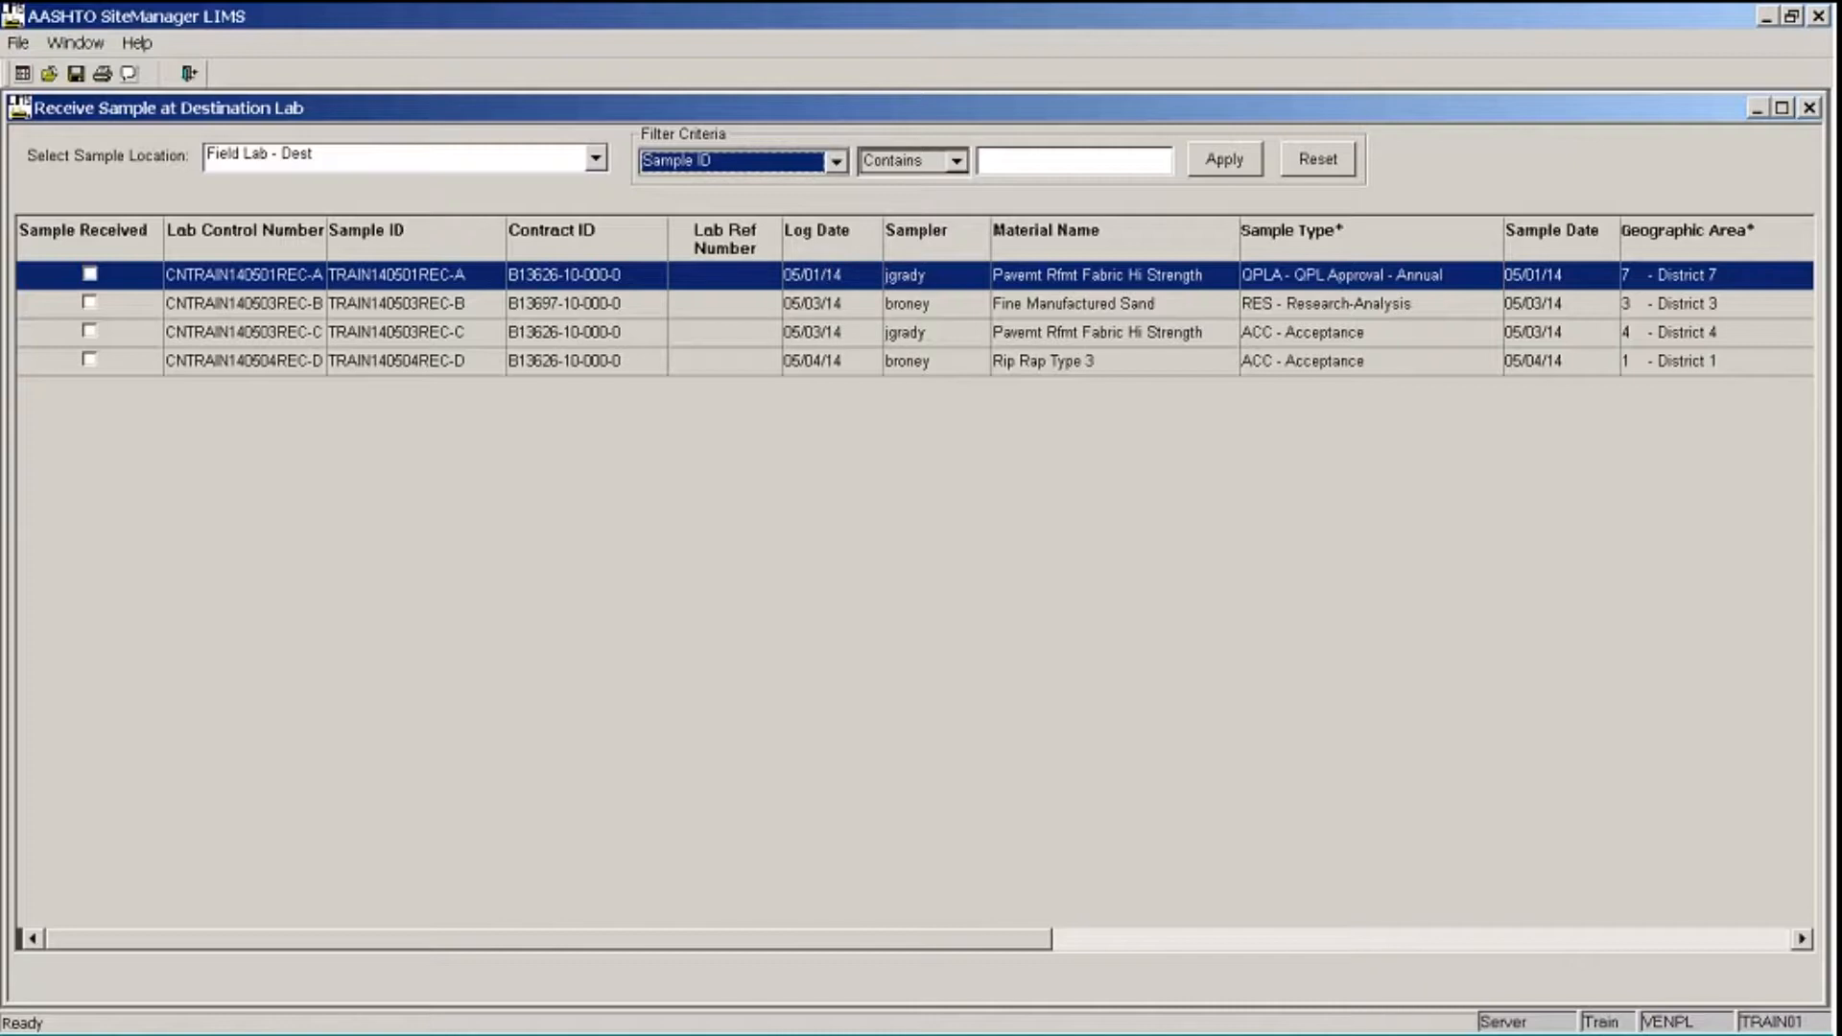
click(957, 163)
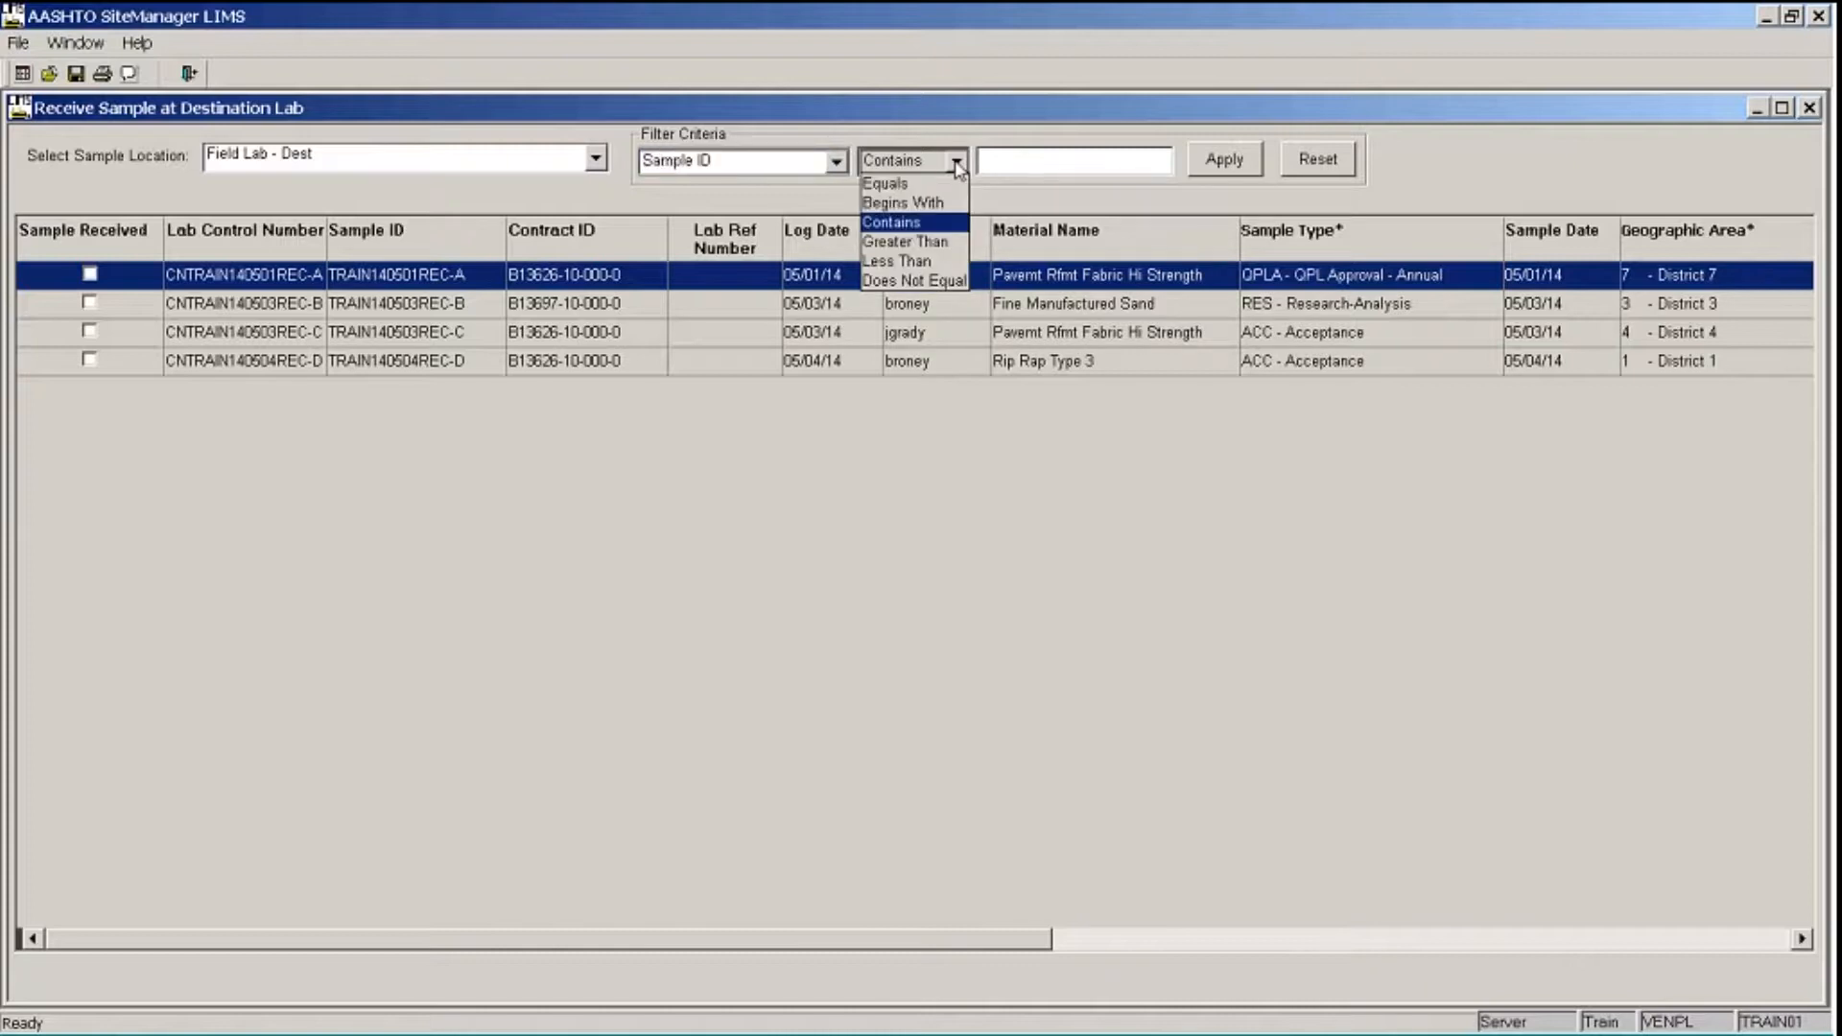
click(1010, 162)
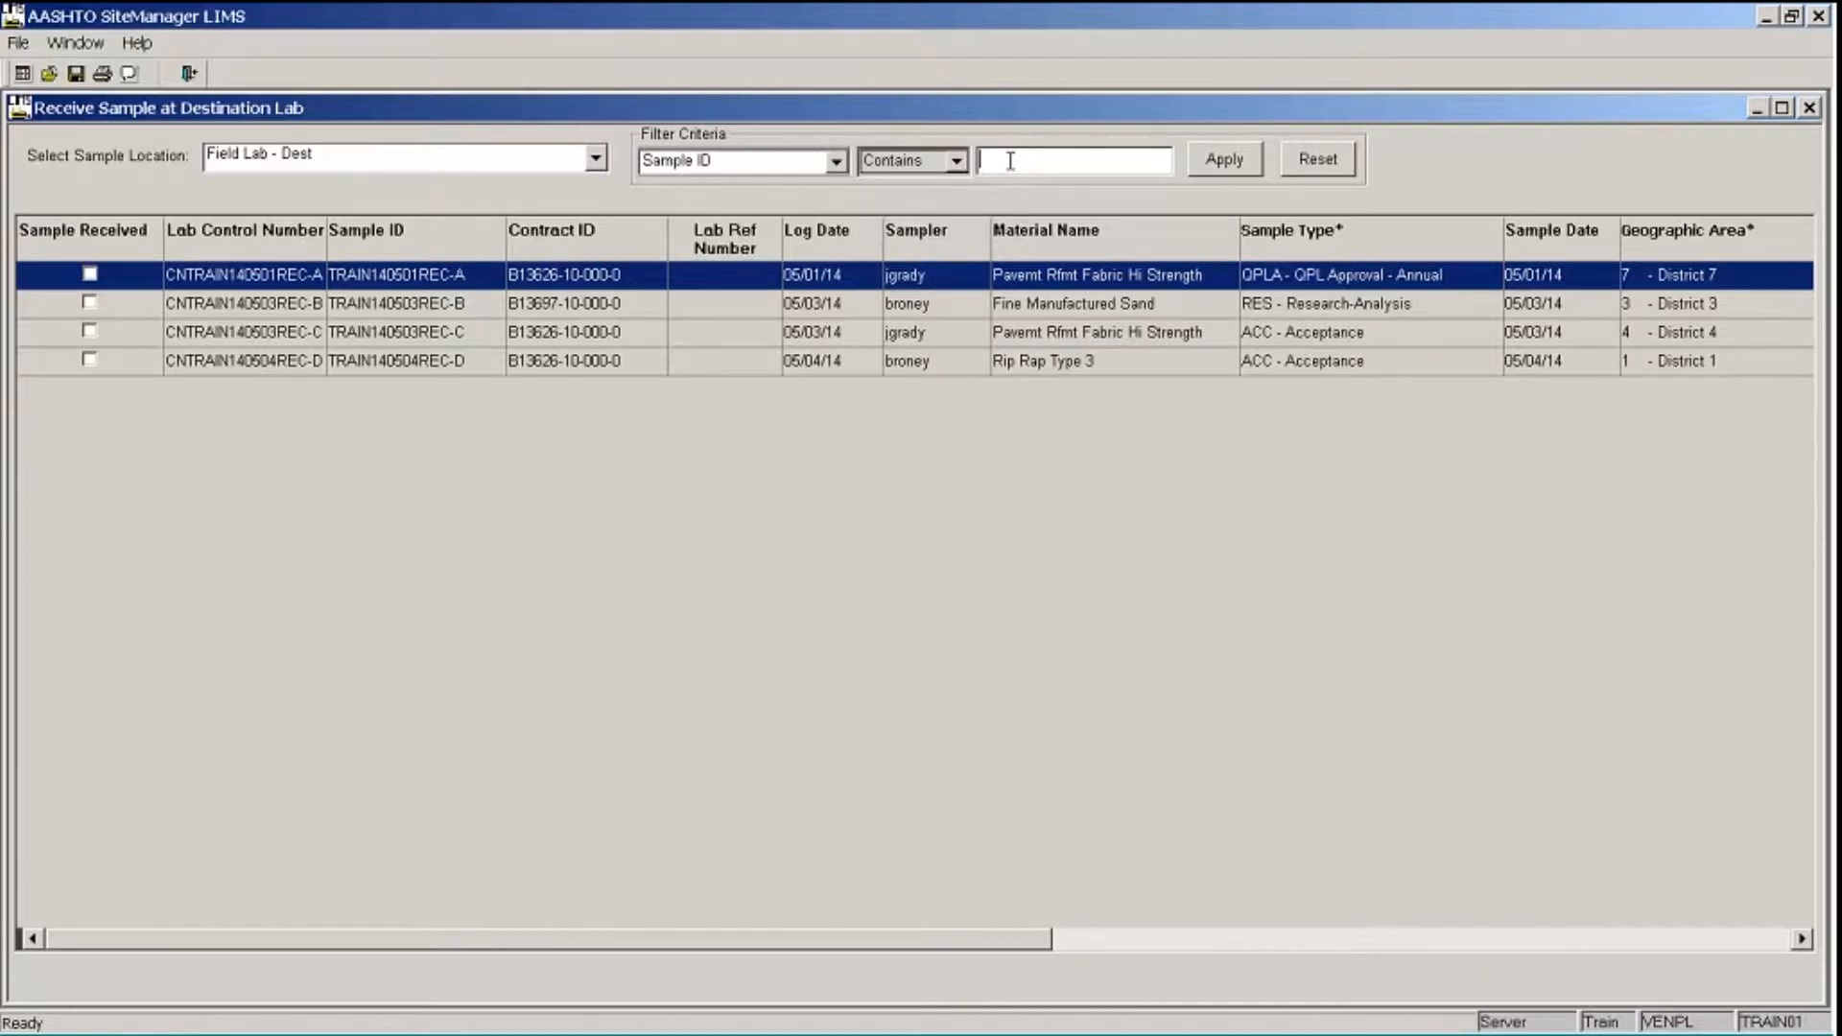
text(REC-A)
click(1242, 163)
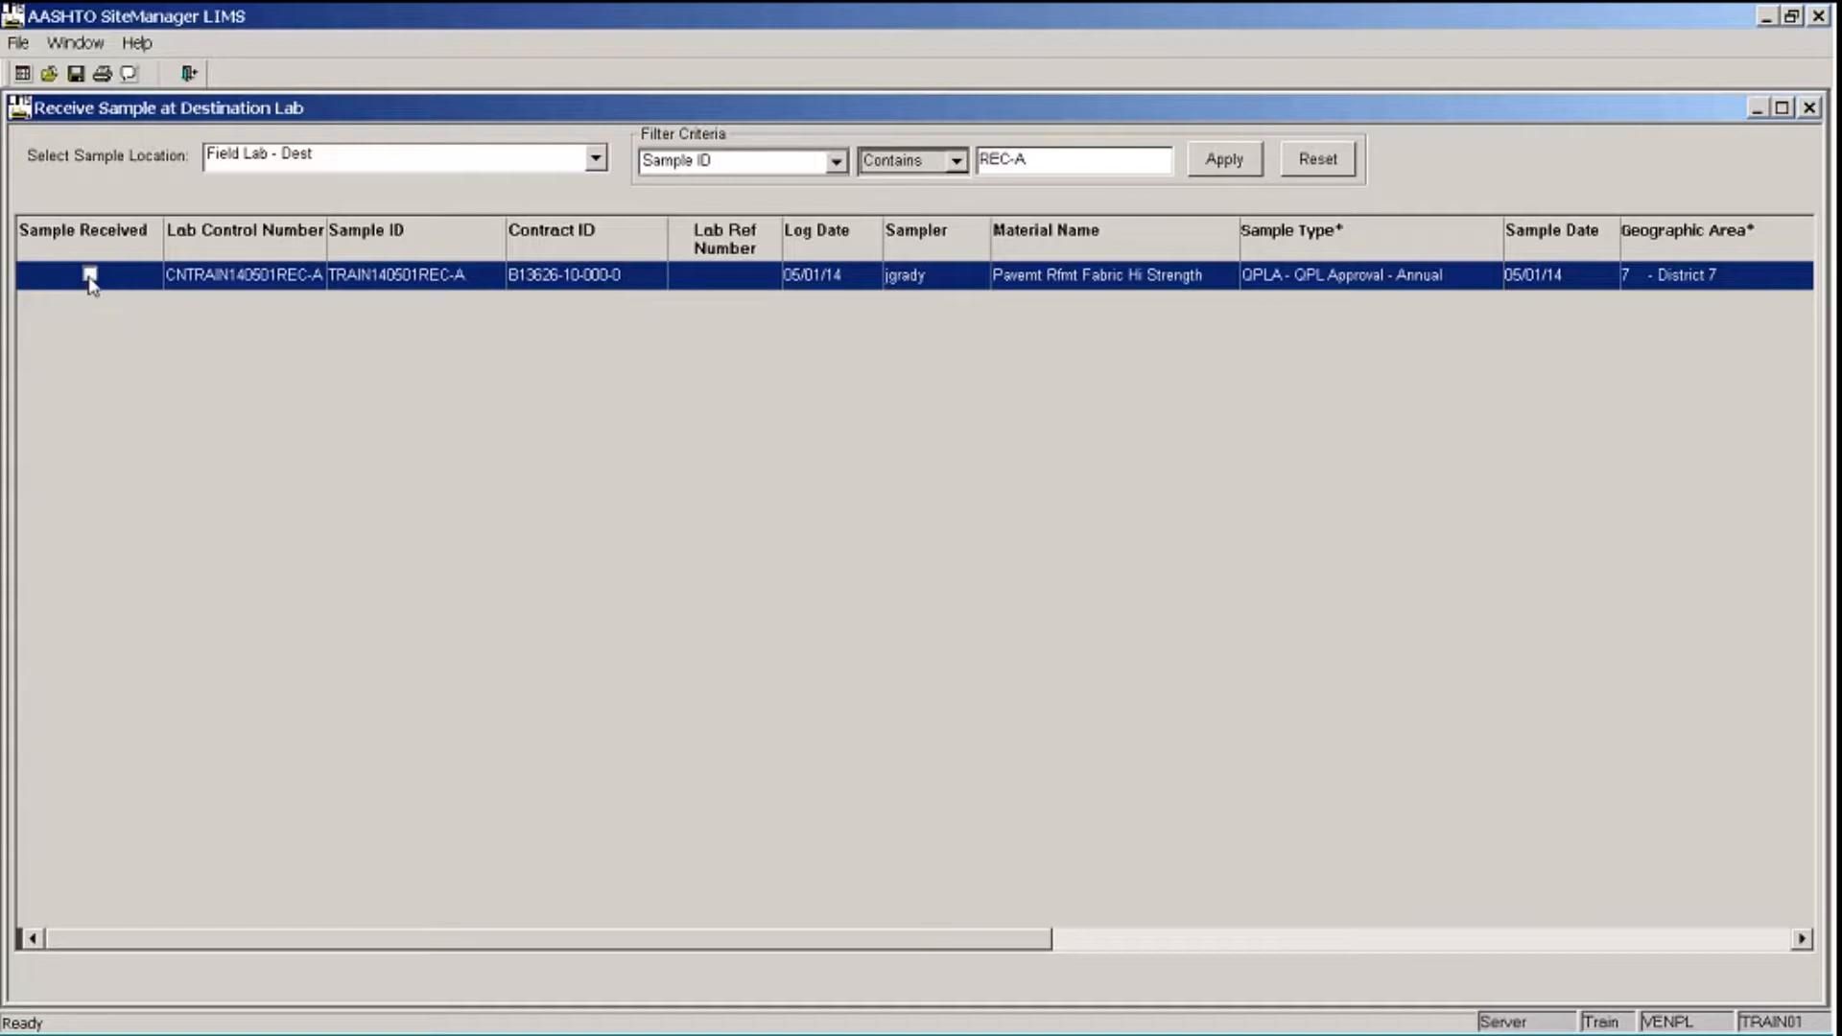
- Add the general remark "Sample container damaged. TRAIN01 11/25/14" to sample TRAIN140501REC-A and close the remarks
click(129, 75)
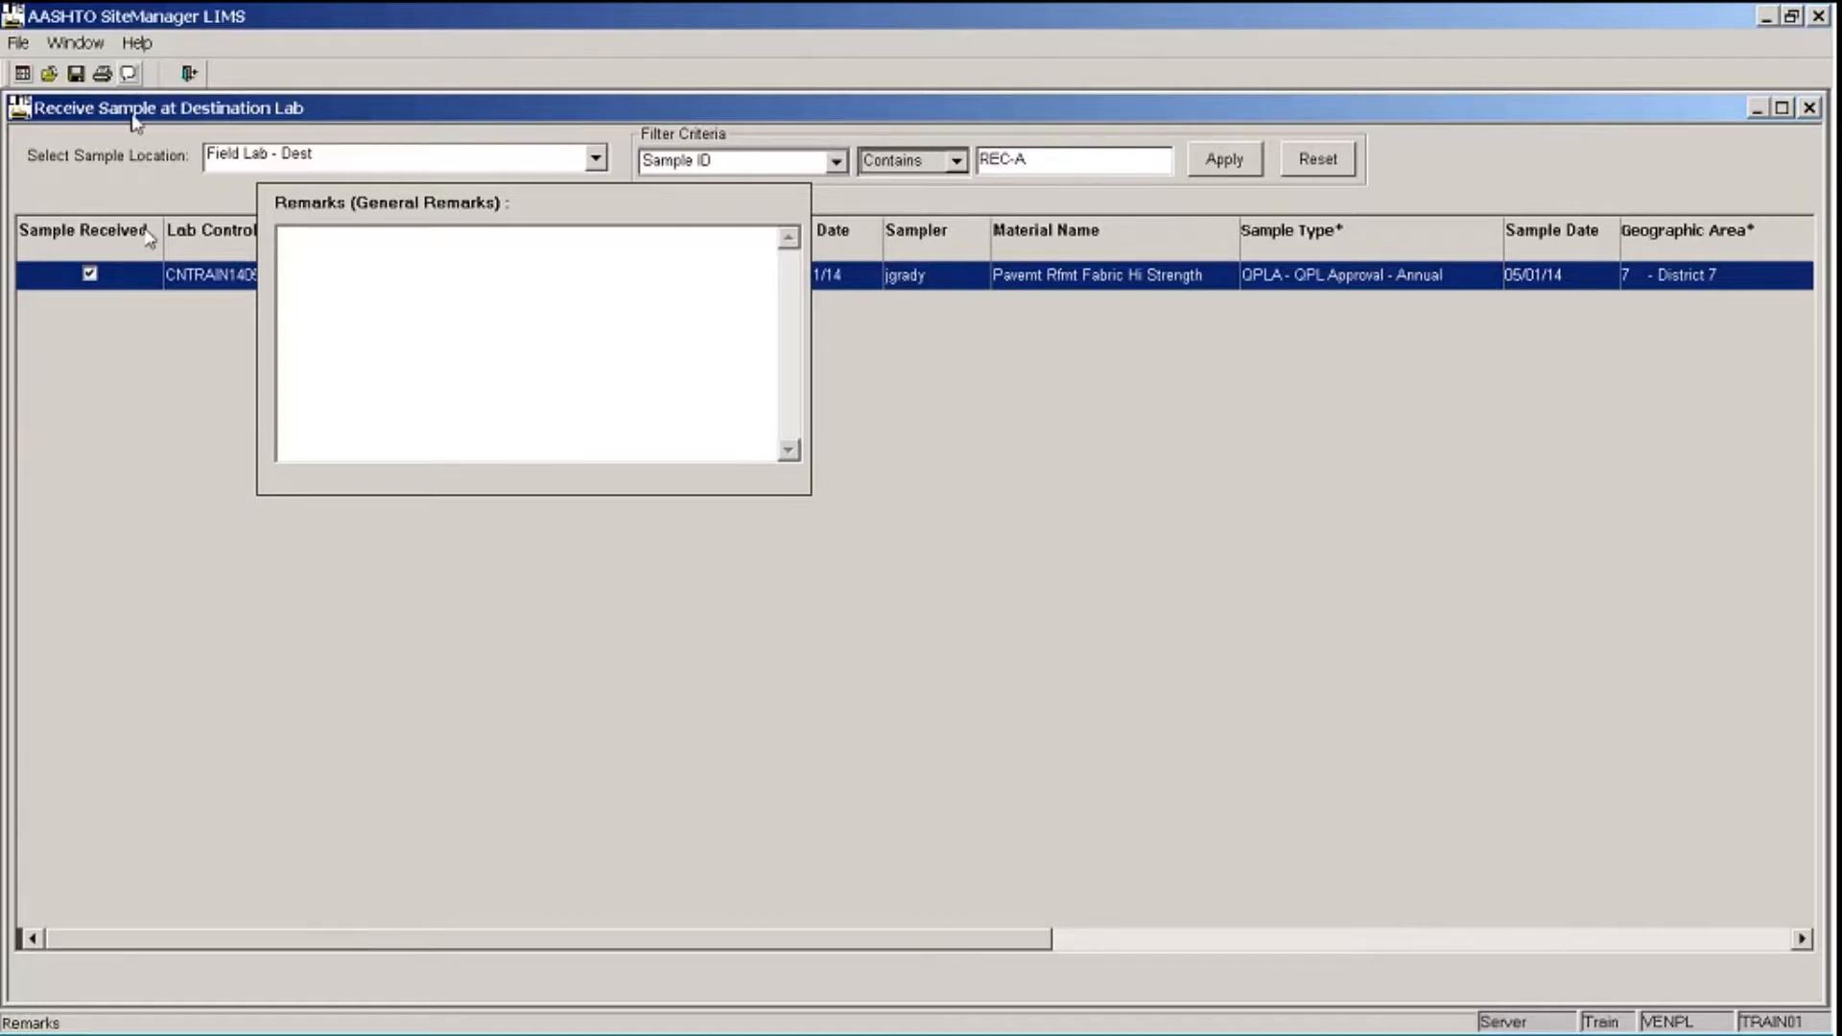
text(Sample container dama)
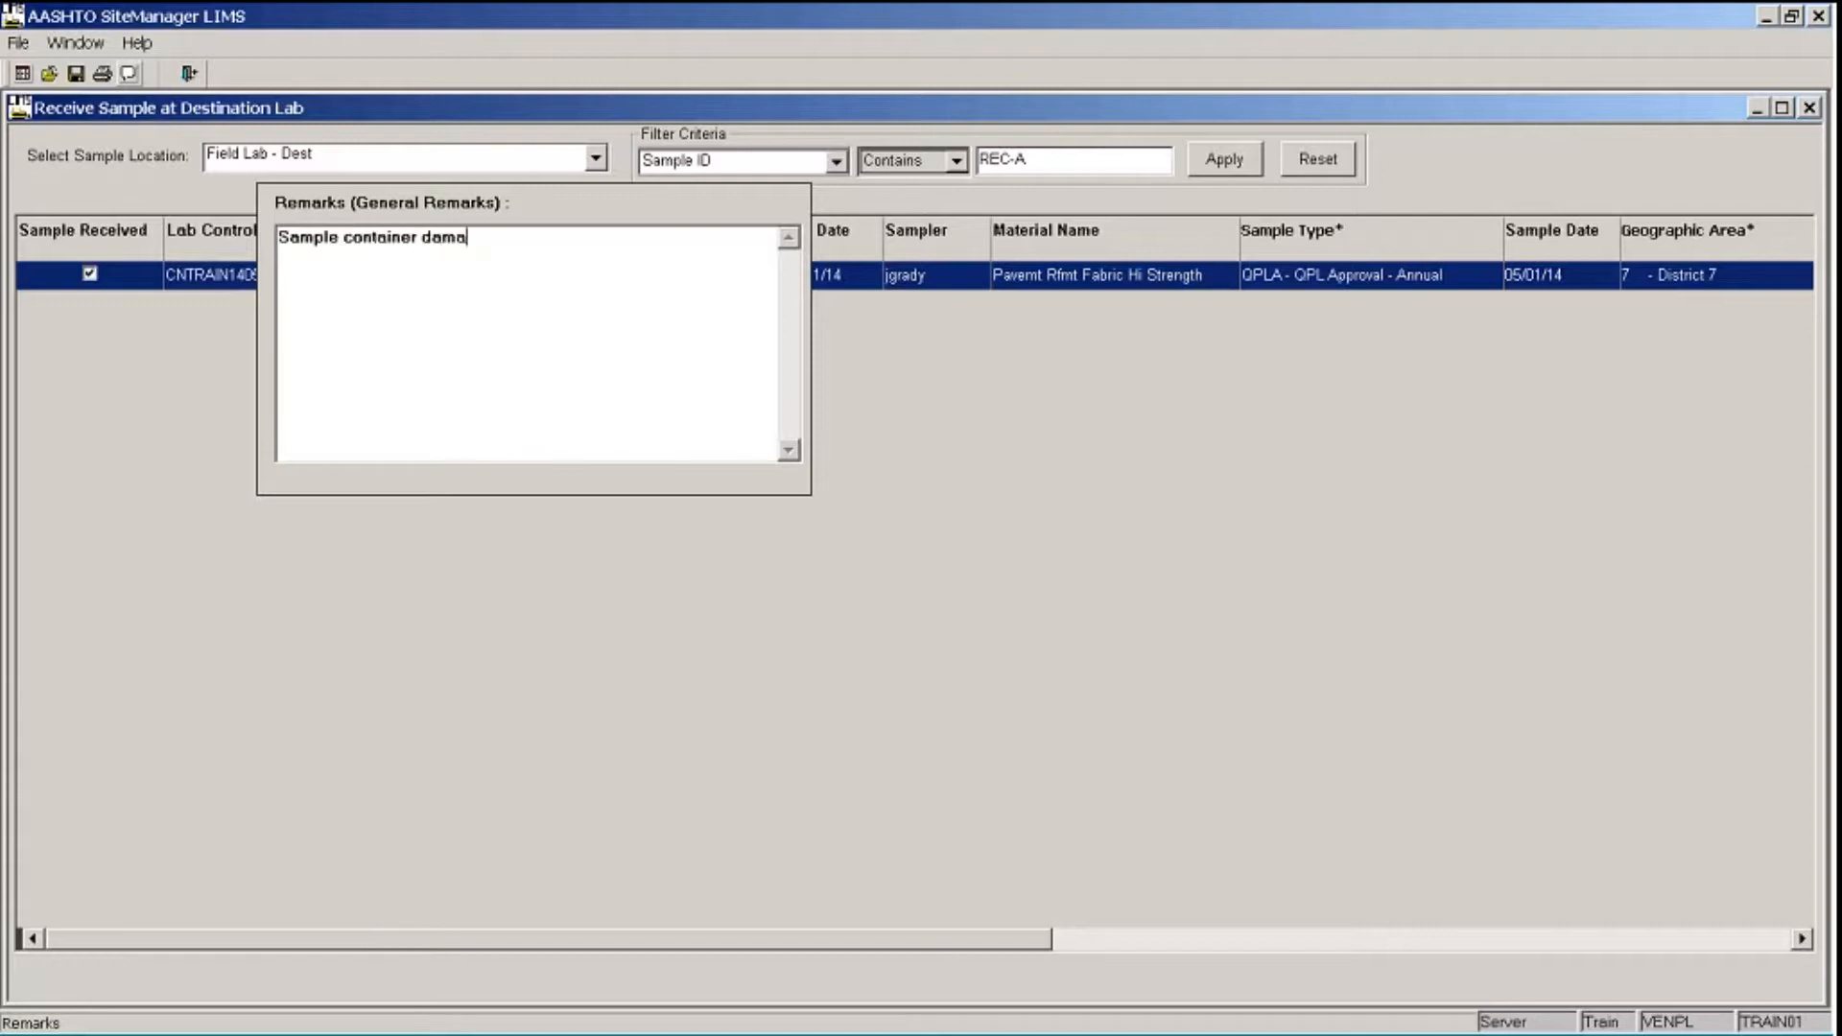
text(ged.)
text(TRAIN01 11/2)
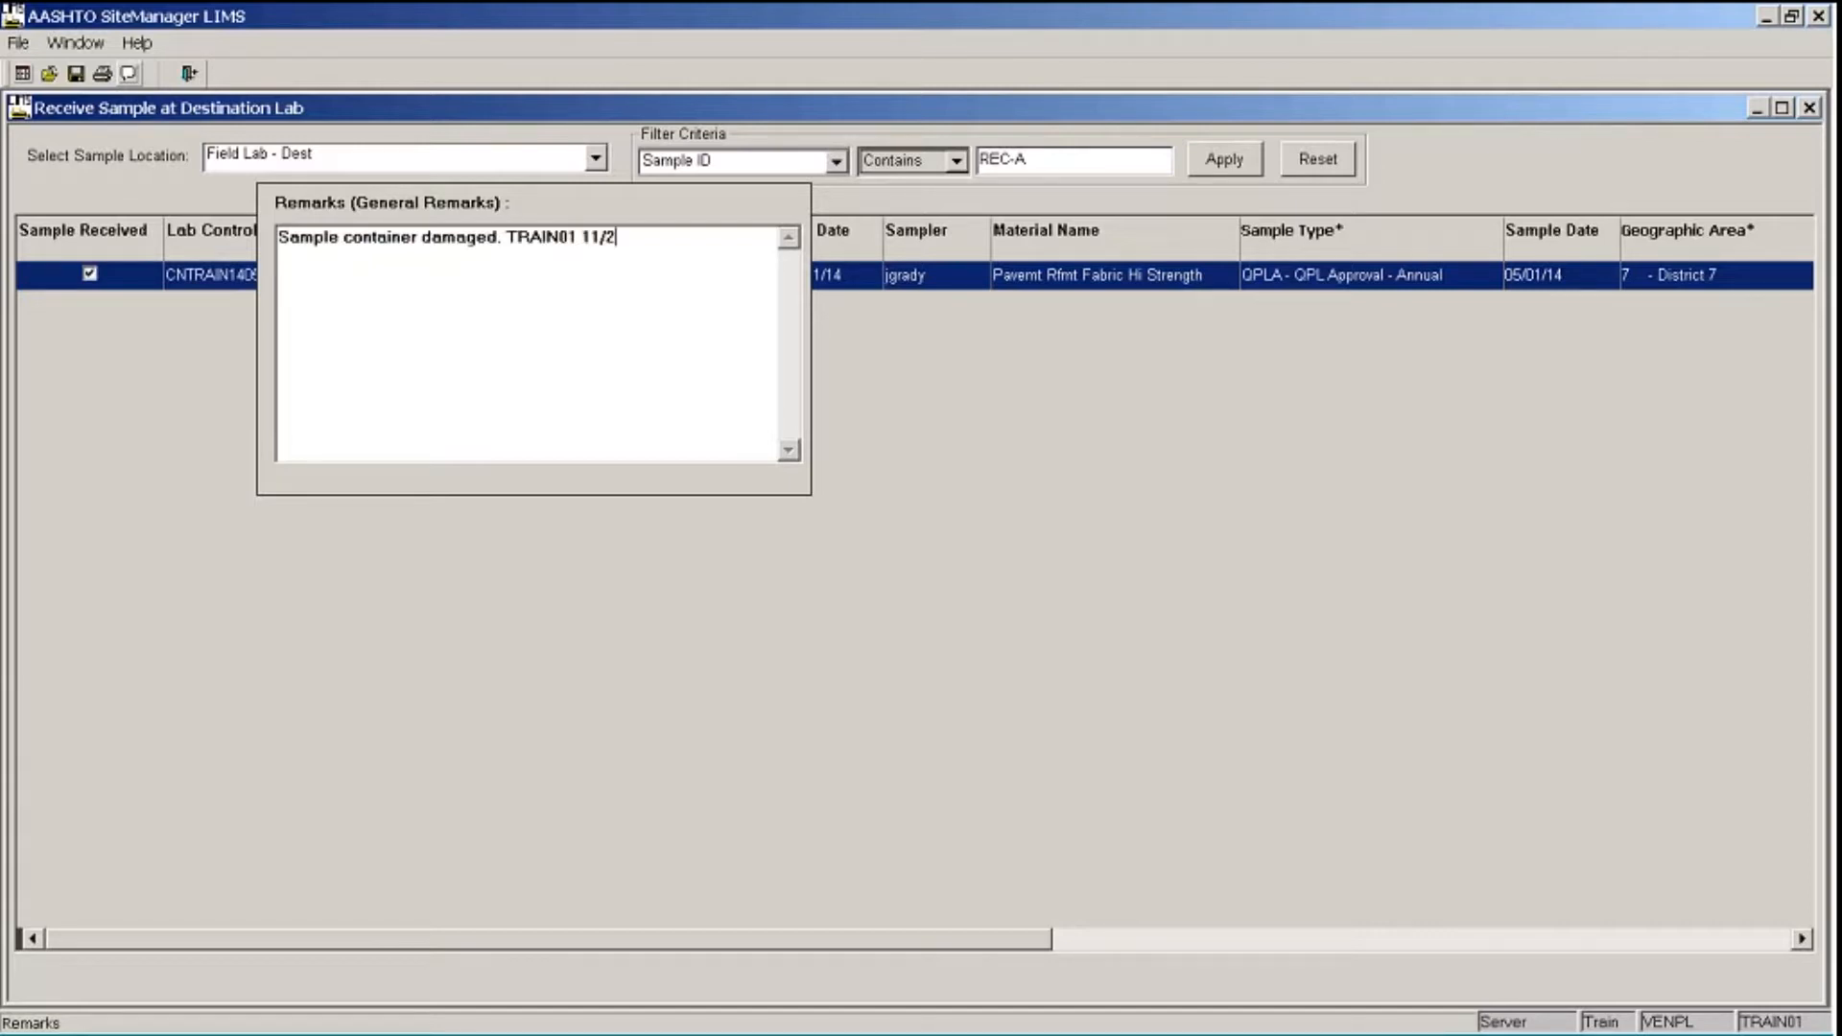
text(5/14)
click(128, 73)
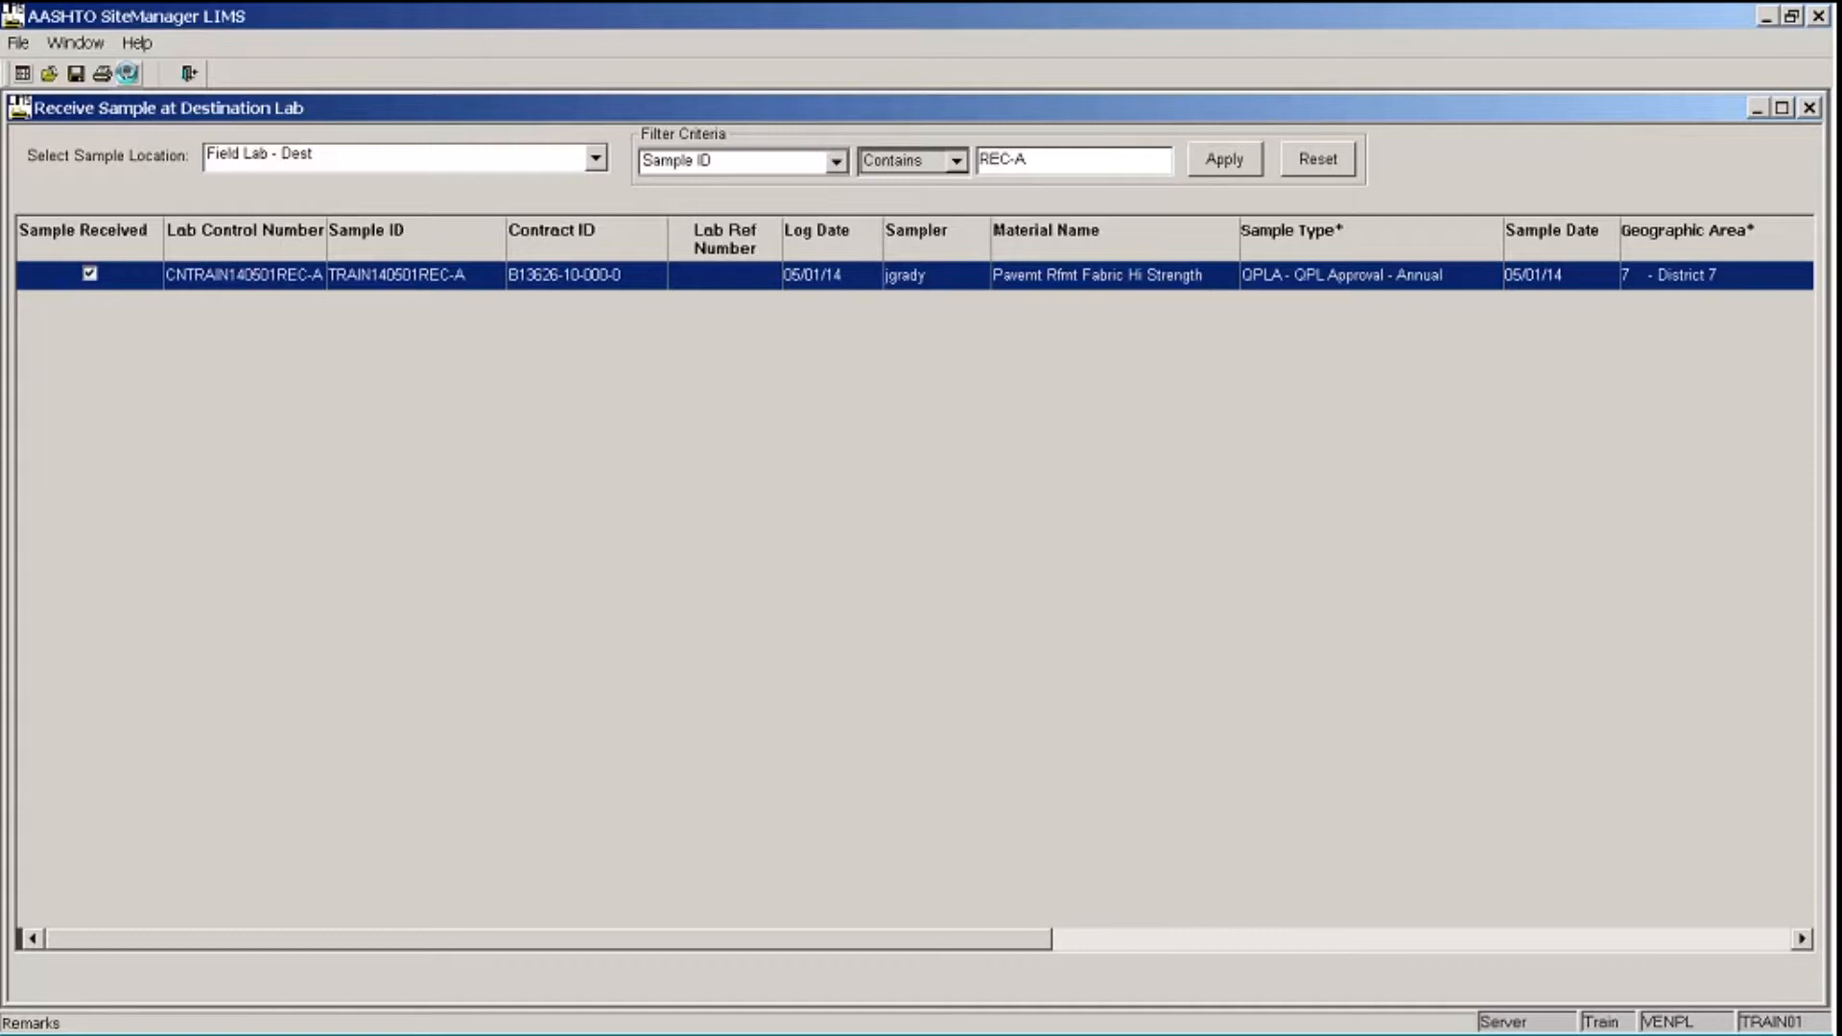
- Save the destination lab receipt, reset the filter criteria and return to the LIMS navigation panel
click(77, 76)
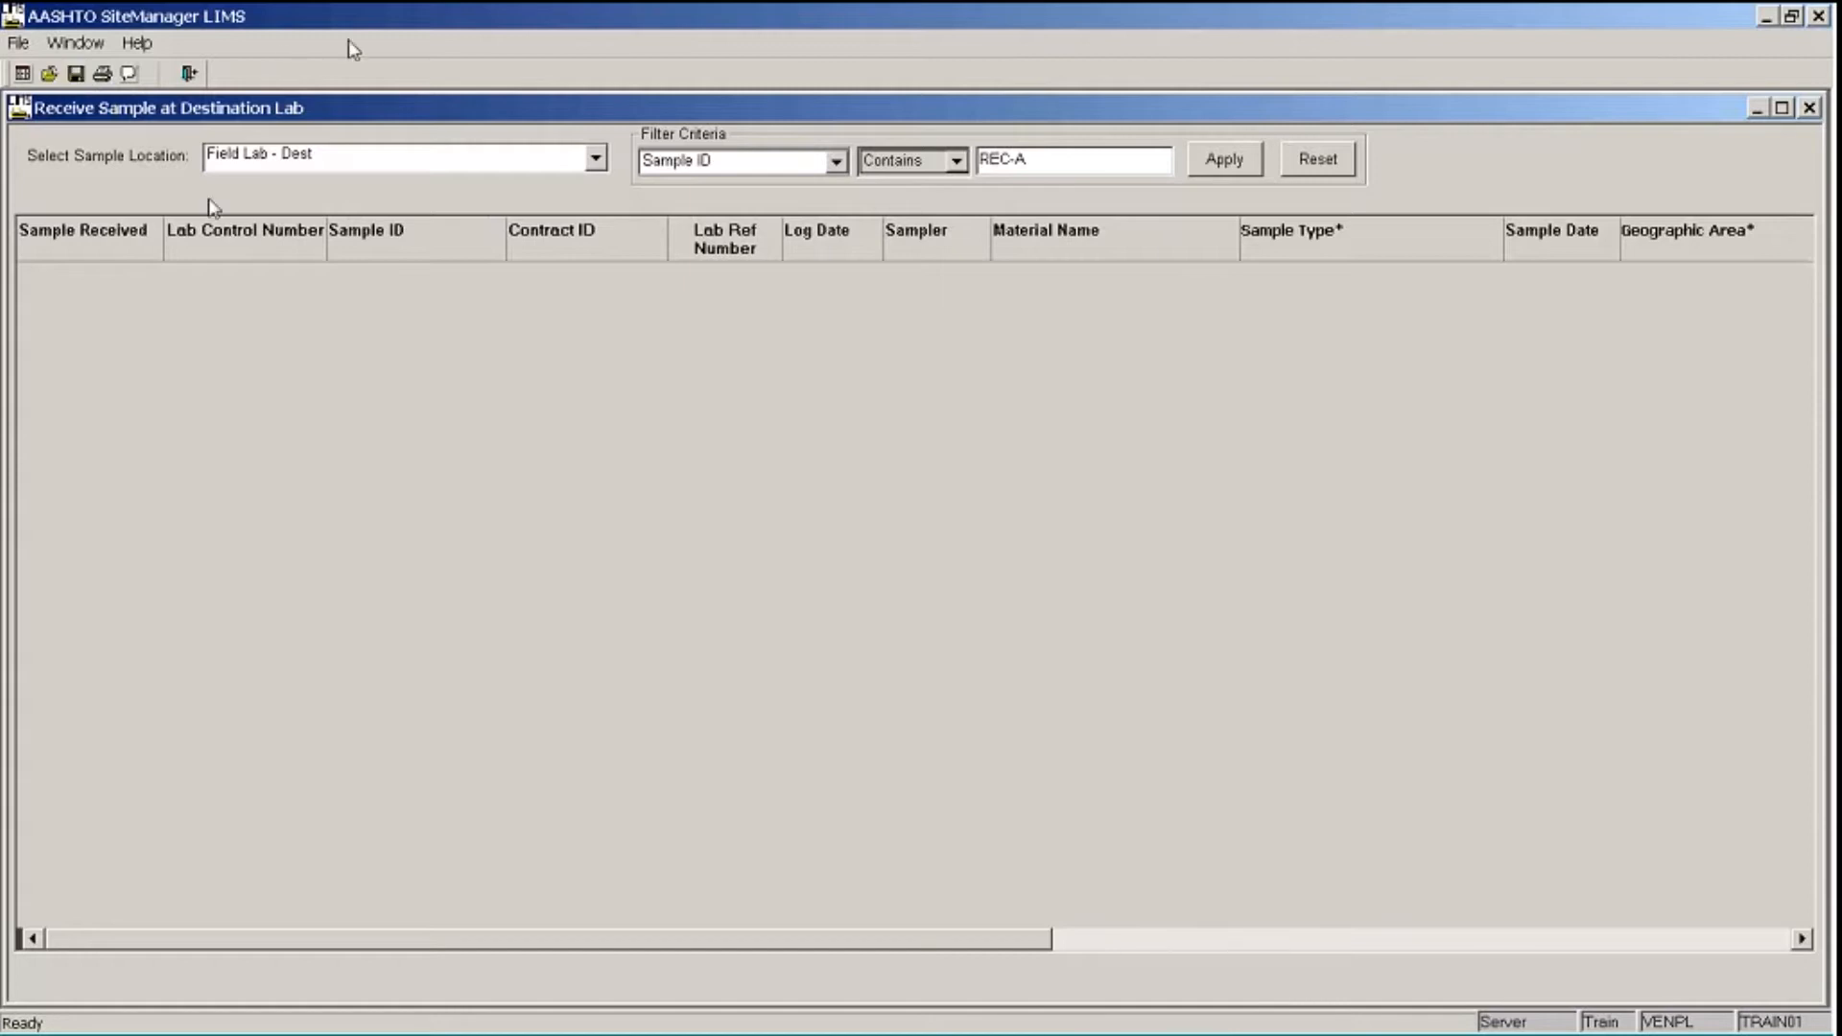
click(1305, 169)
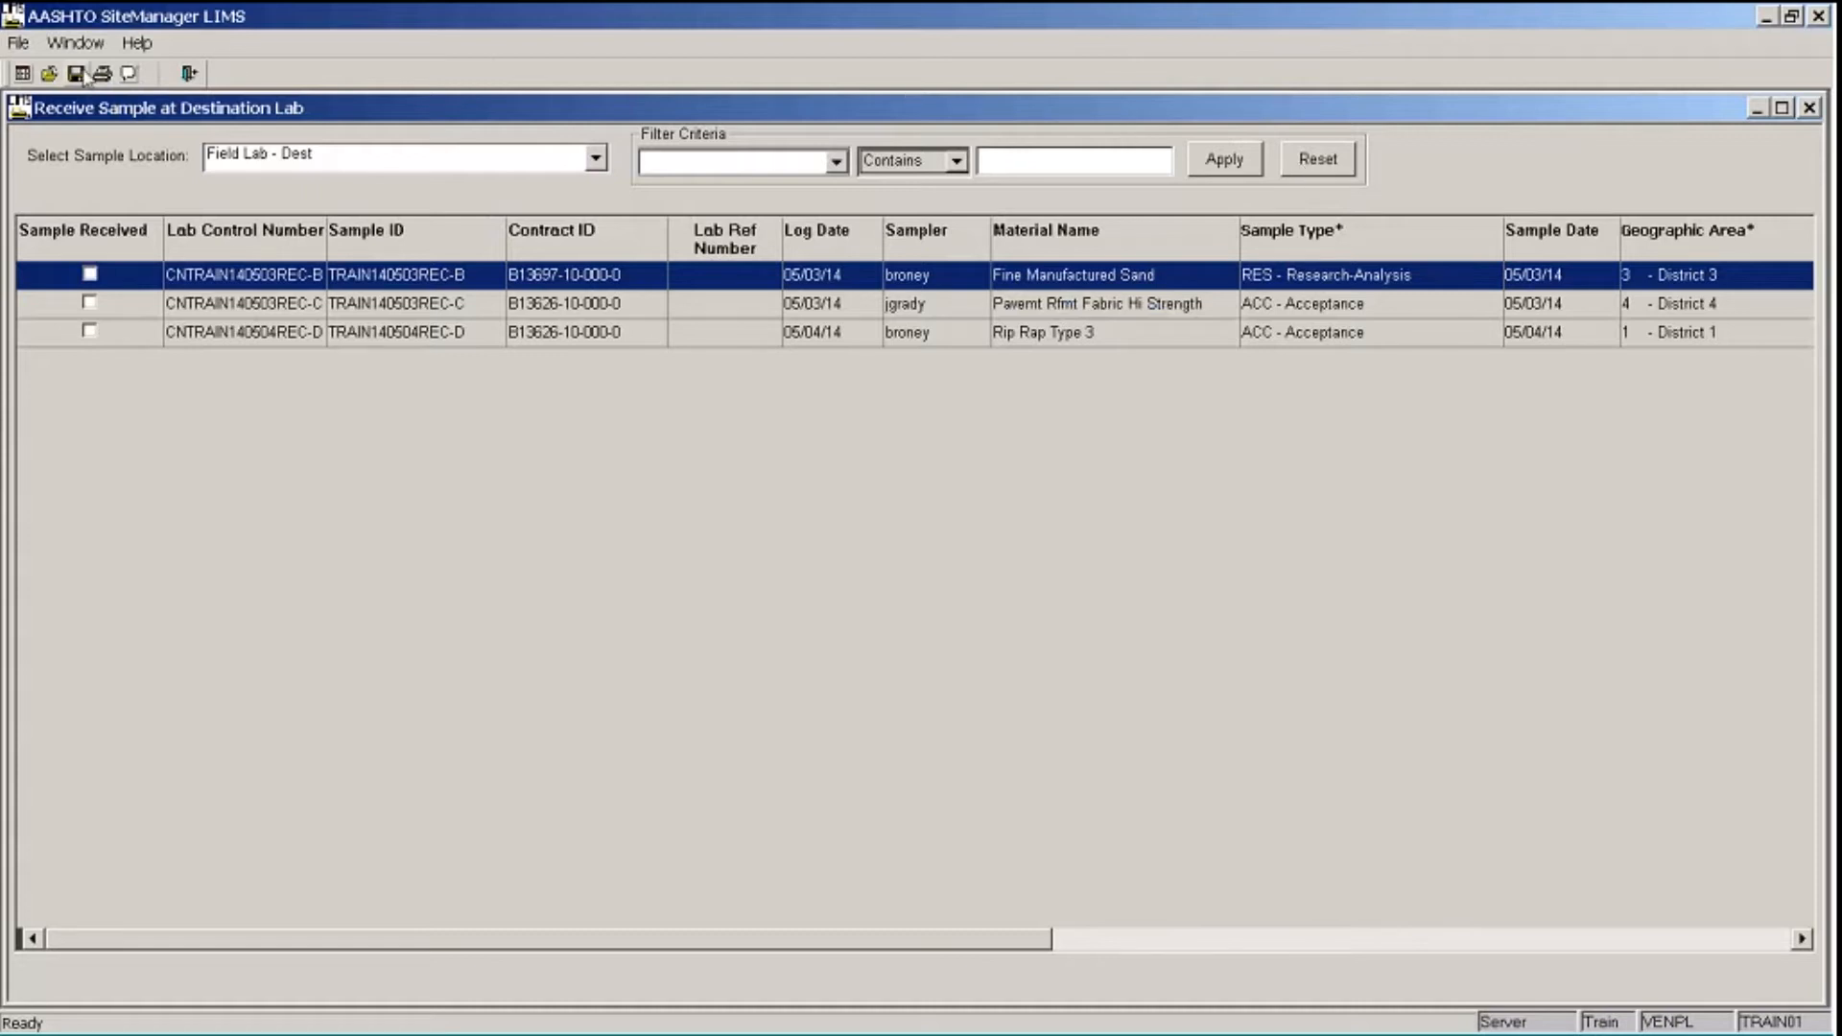
click(52, 77)
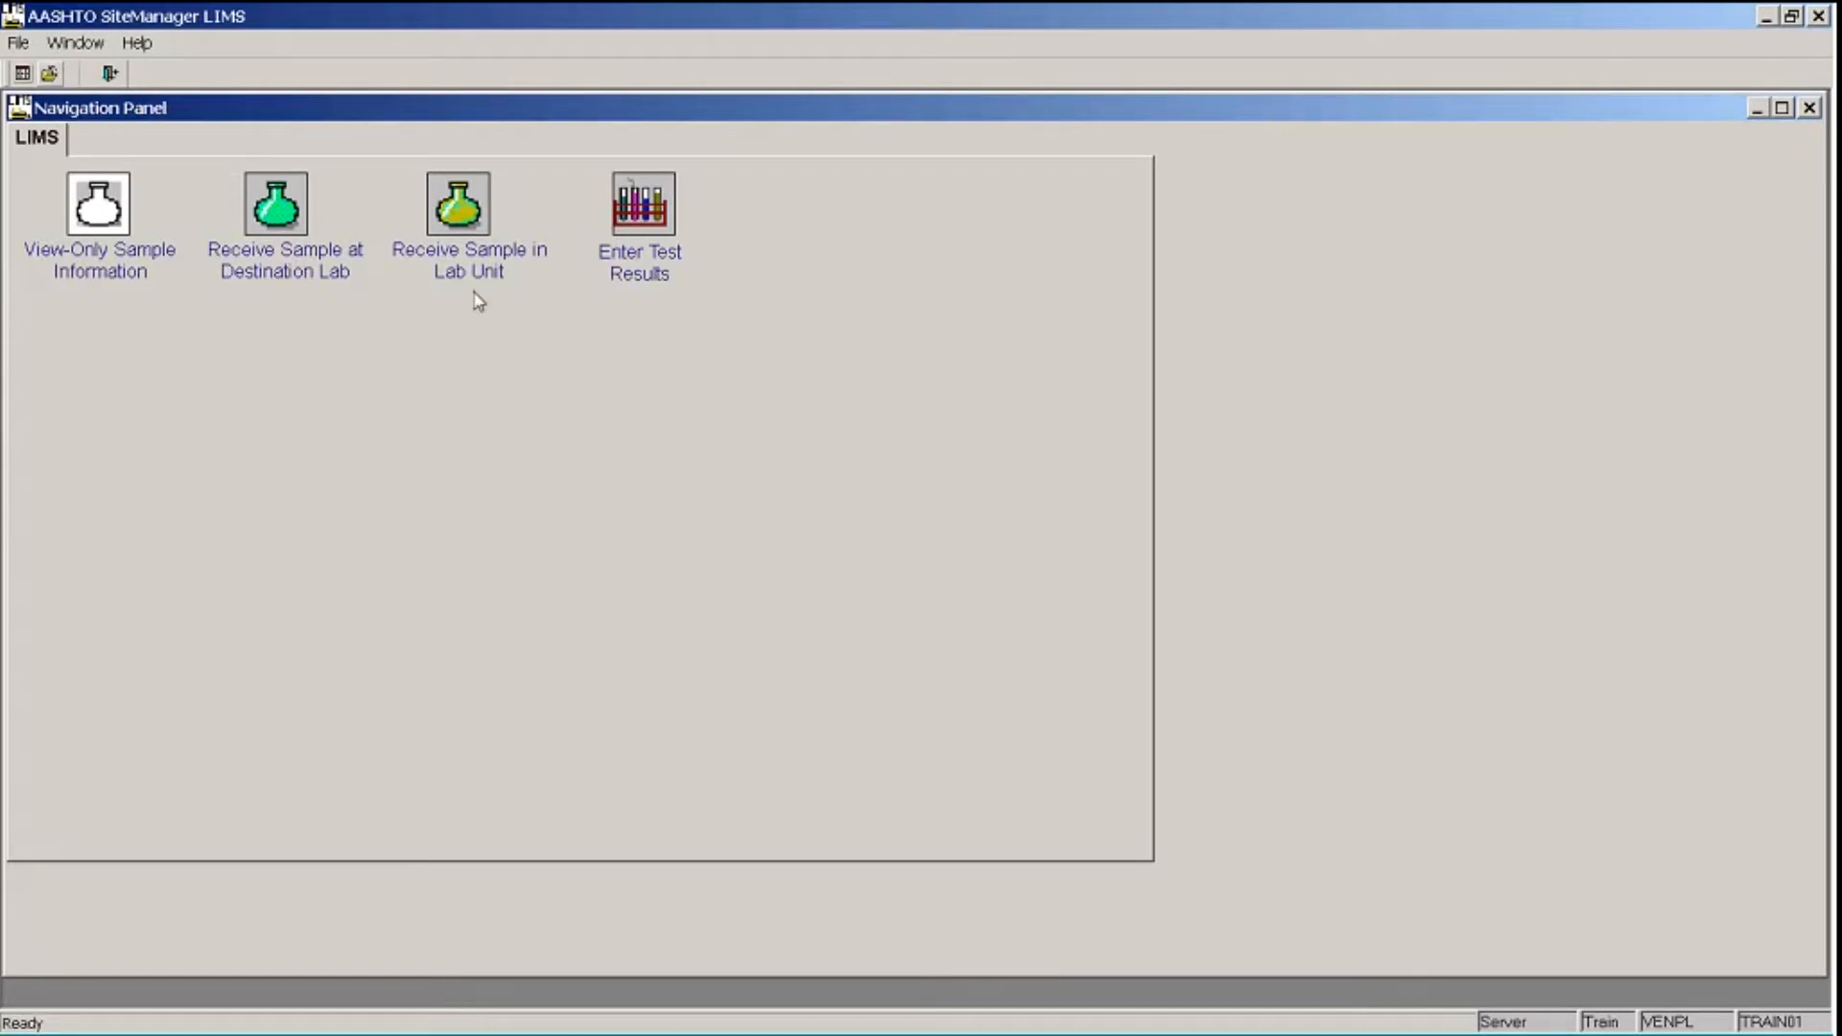
- Open Receive Sample in Lab Unit and choose Field Lab - Lab Unit as the lab
double_click(460, 213)
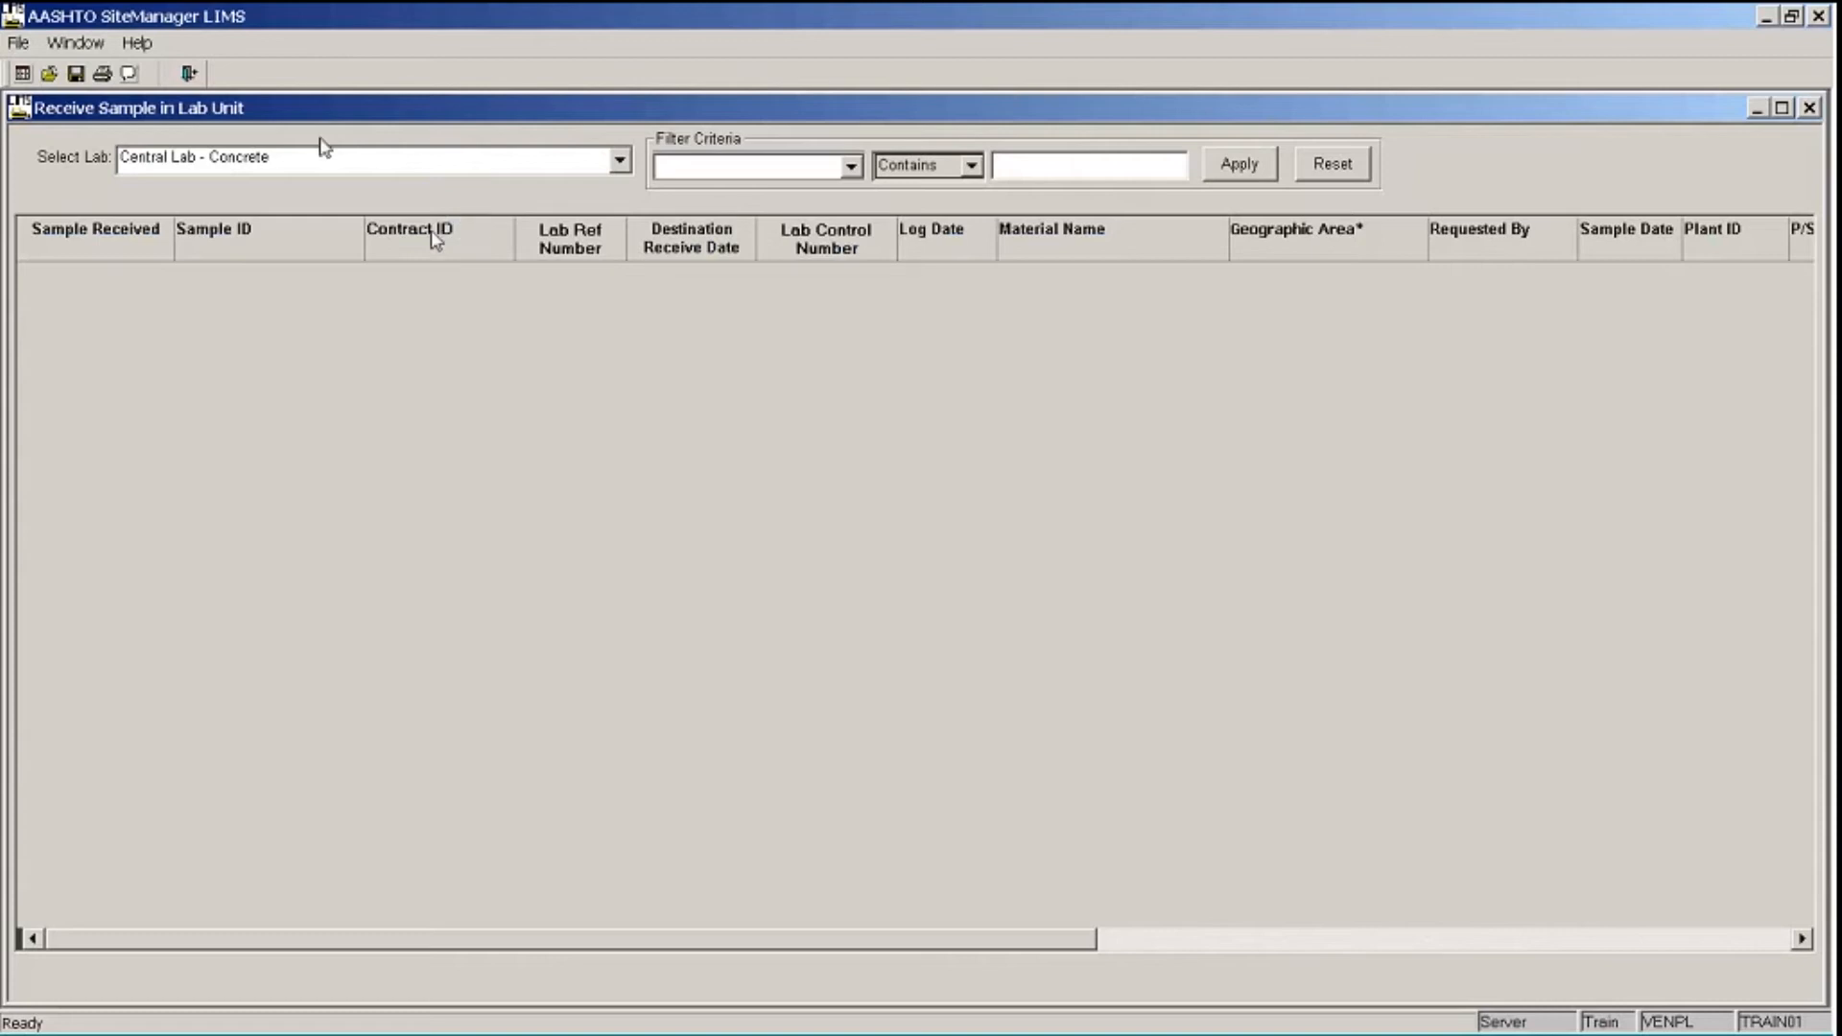
click(620, 163)
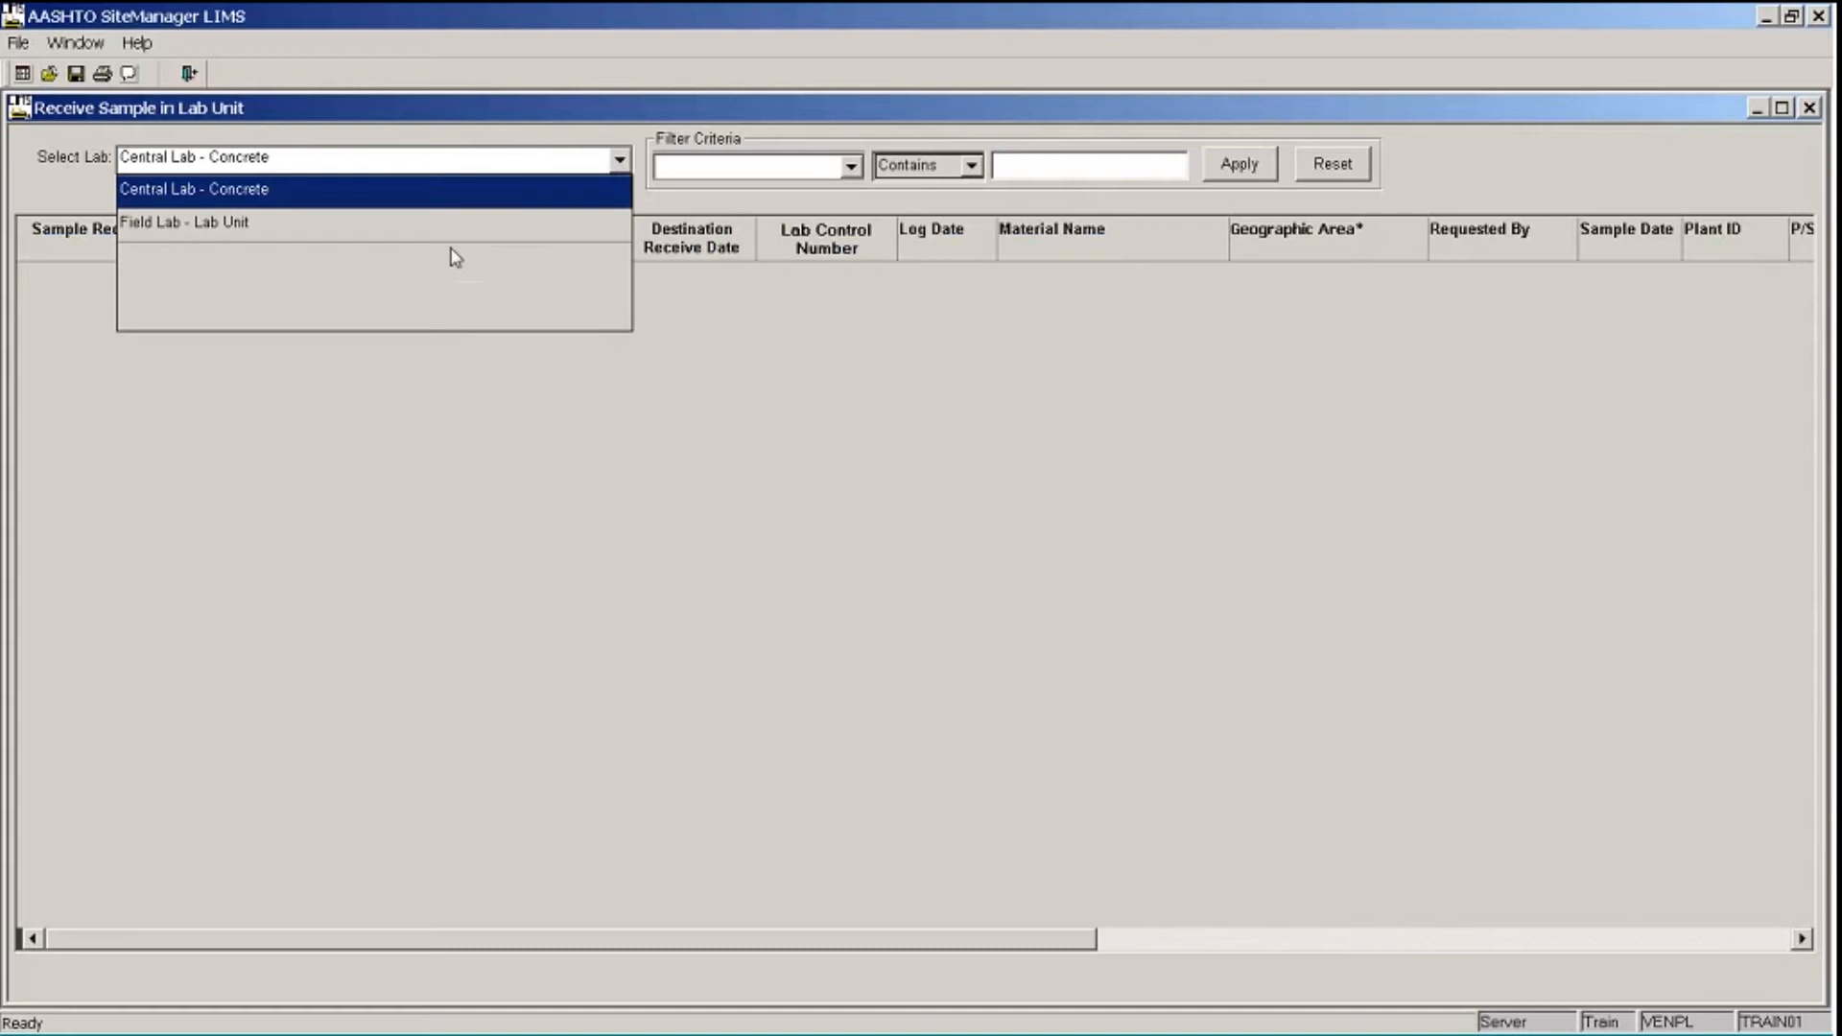
click(440, 226)
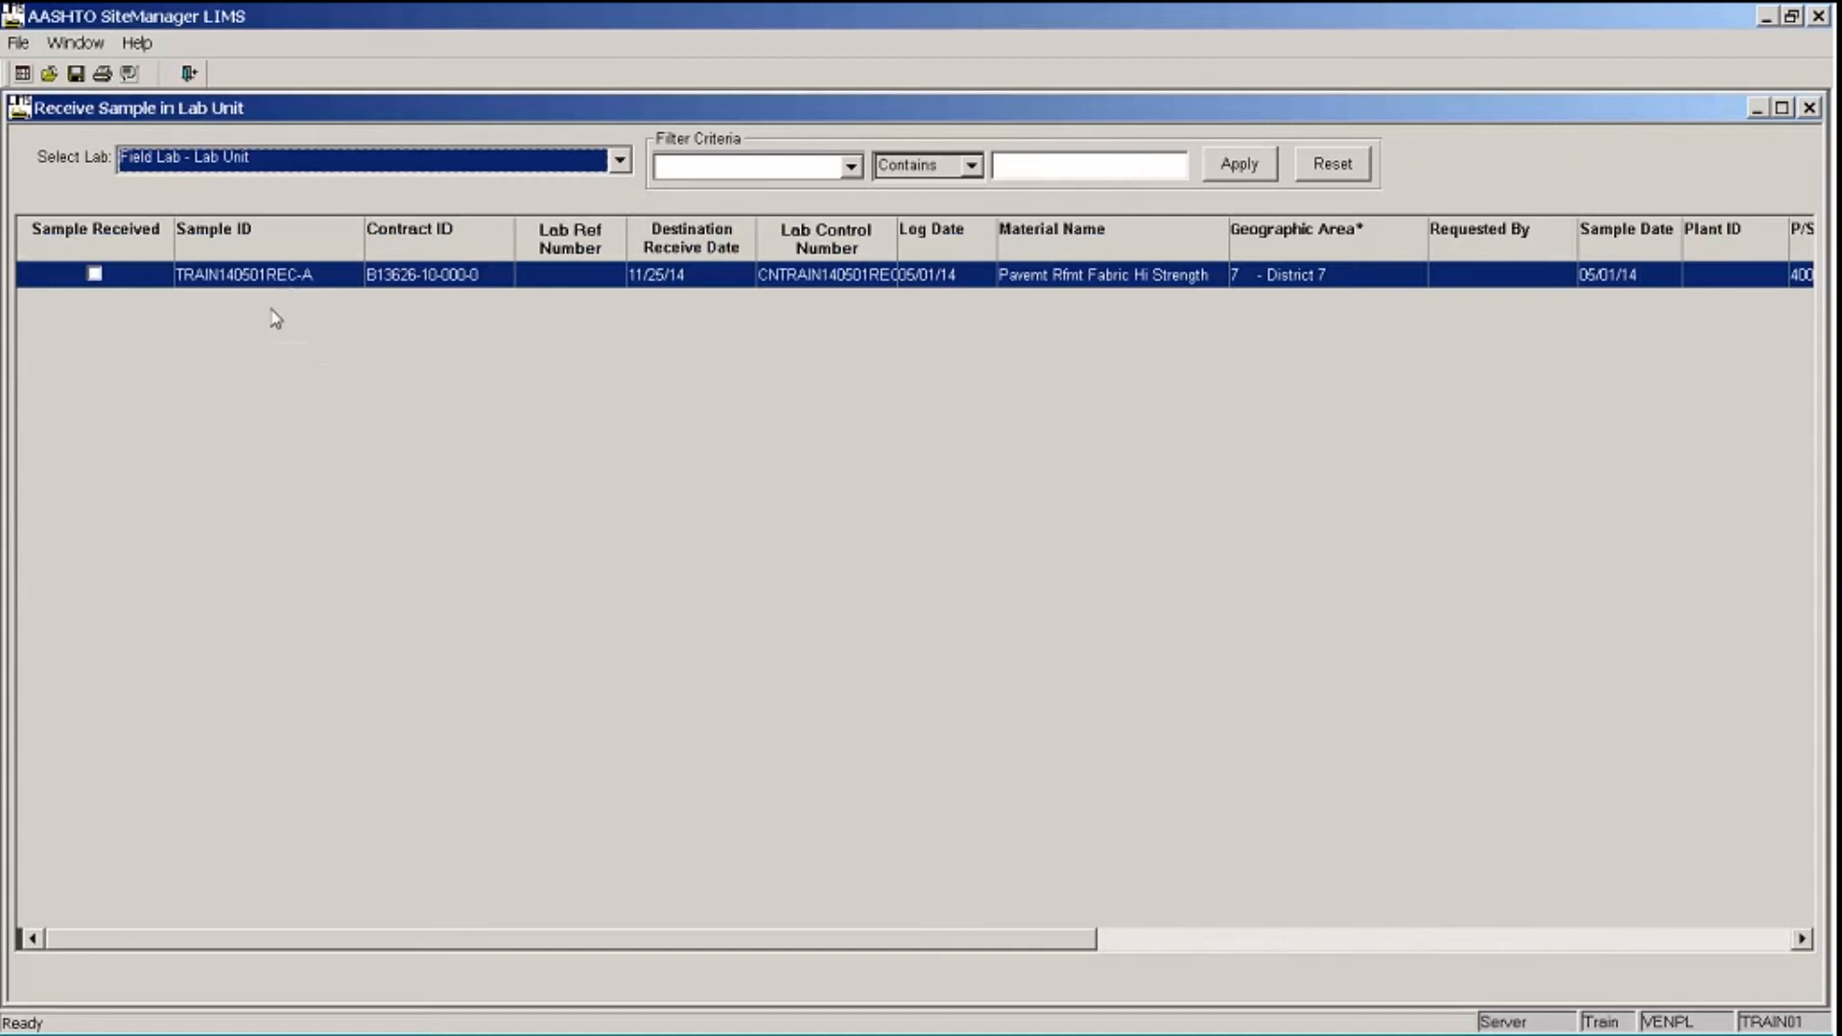
- Mark sample TRAIN140501REC-A as received in the lab unit, save, and return to the navigation panel
click(94, 275)
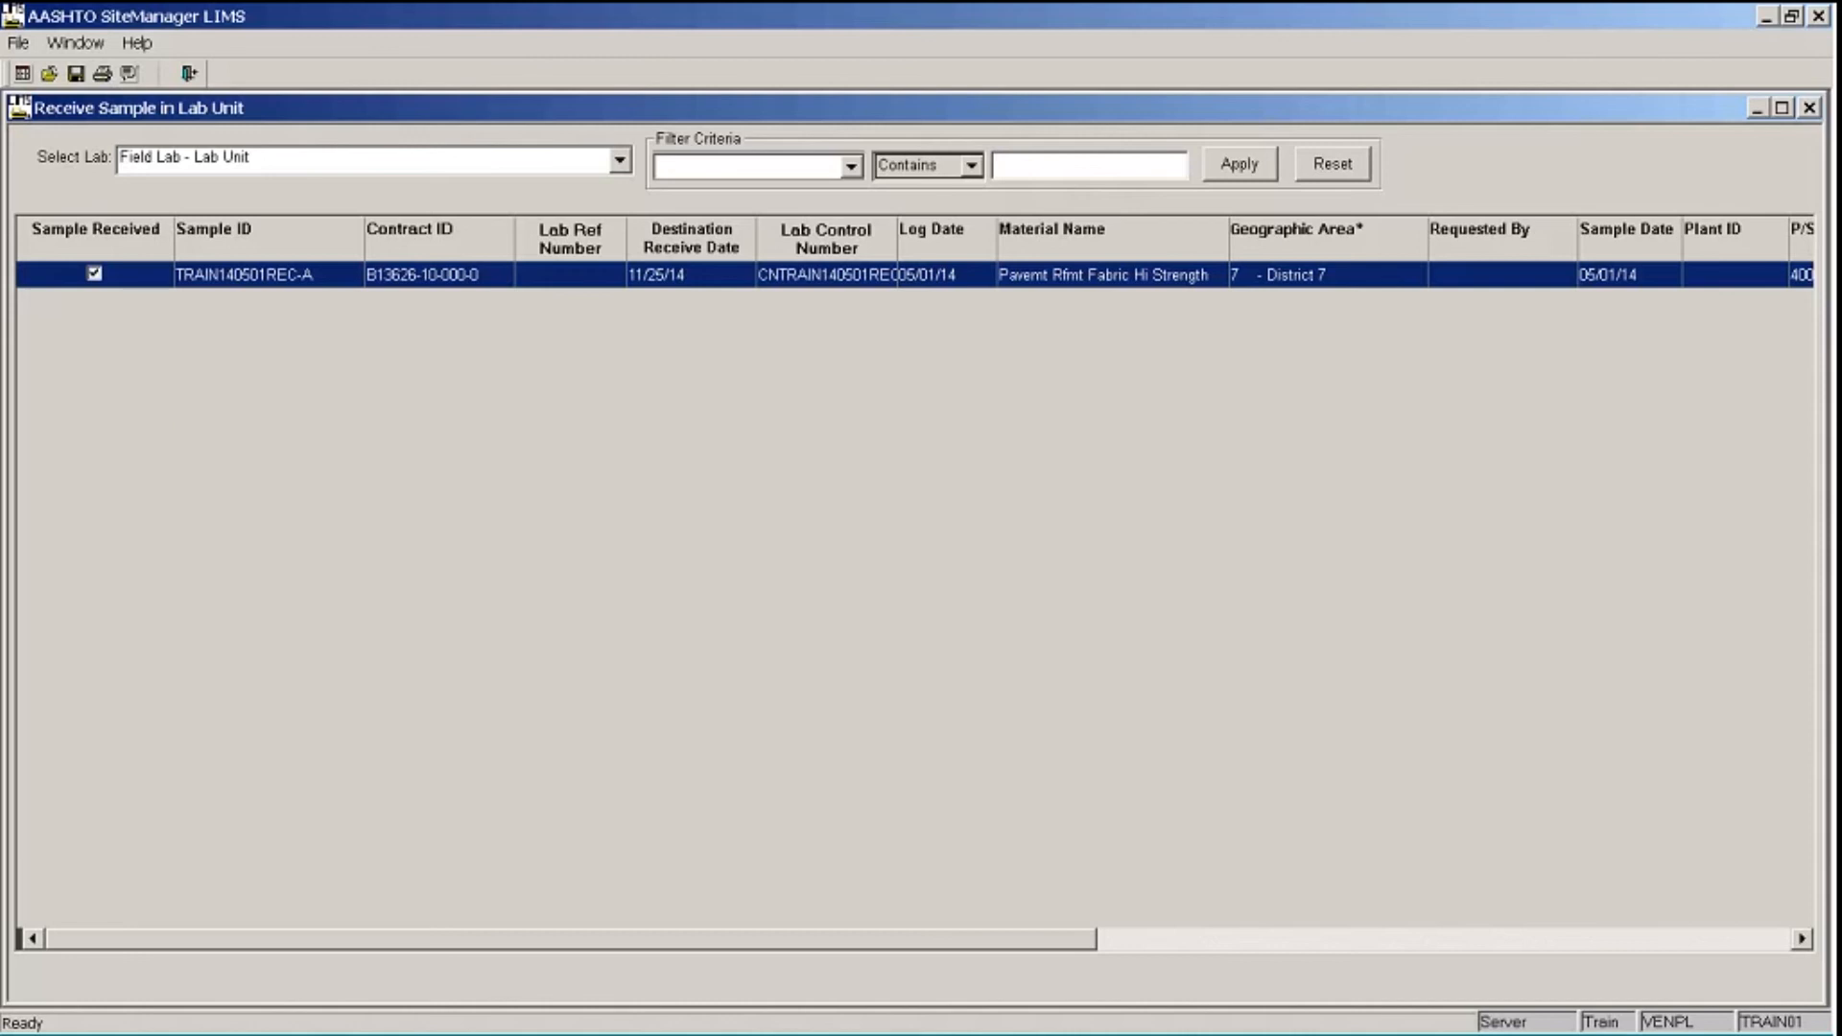
click(76, 76)
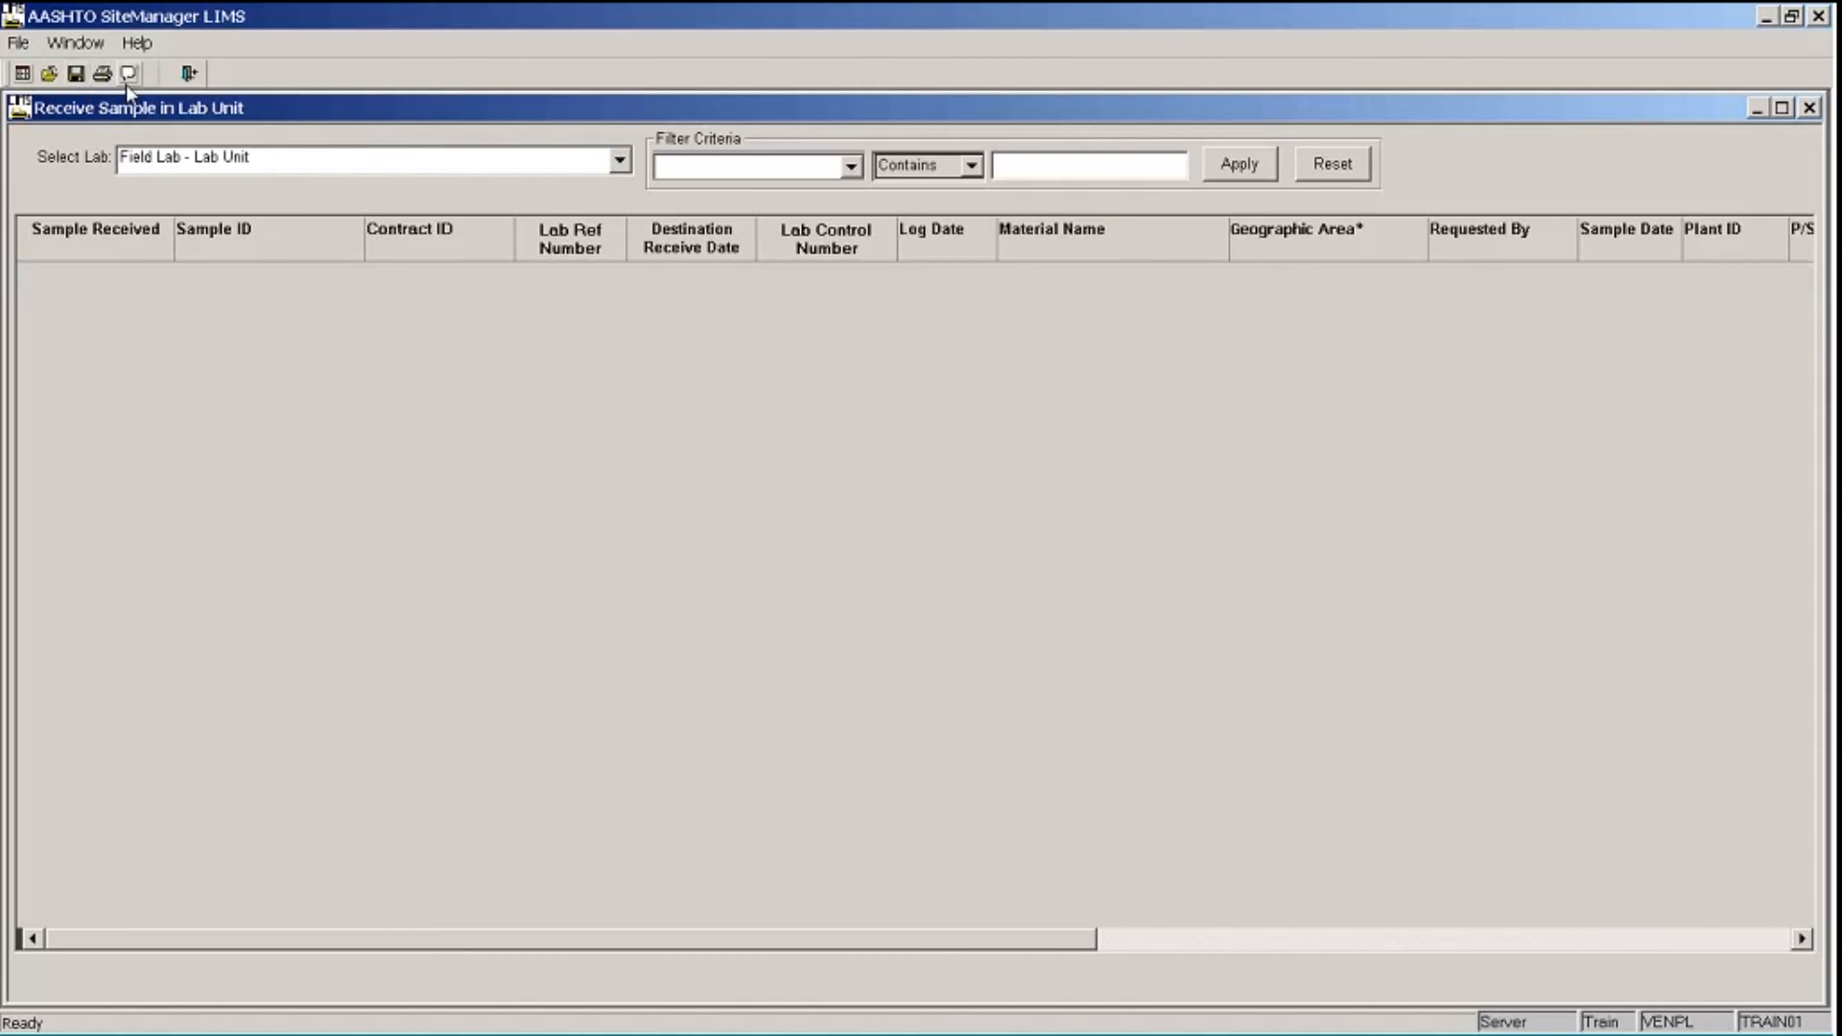
click(49, 74)
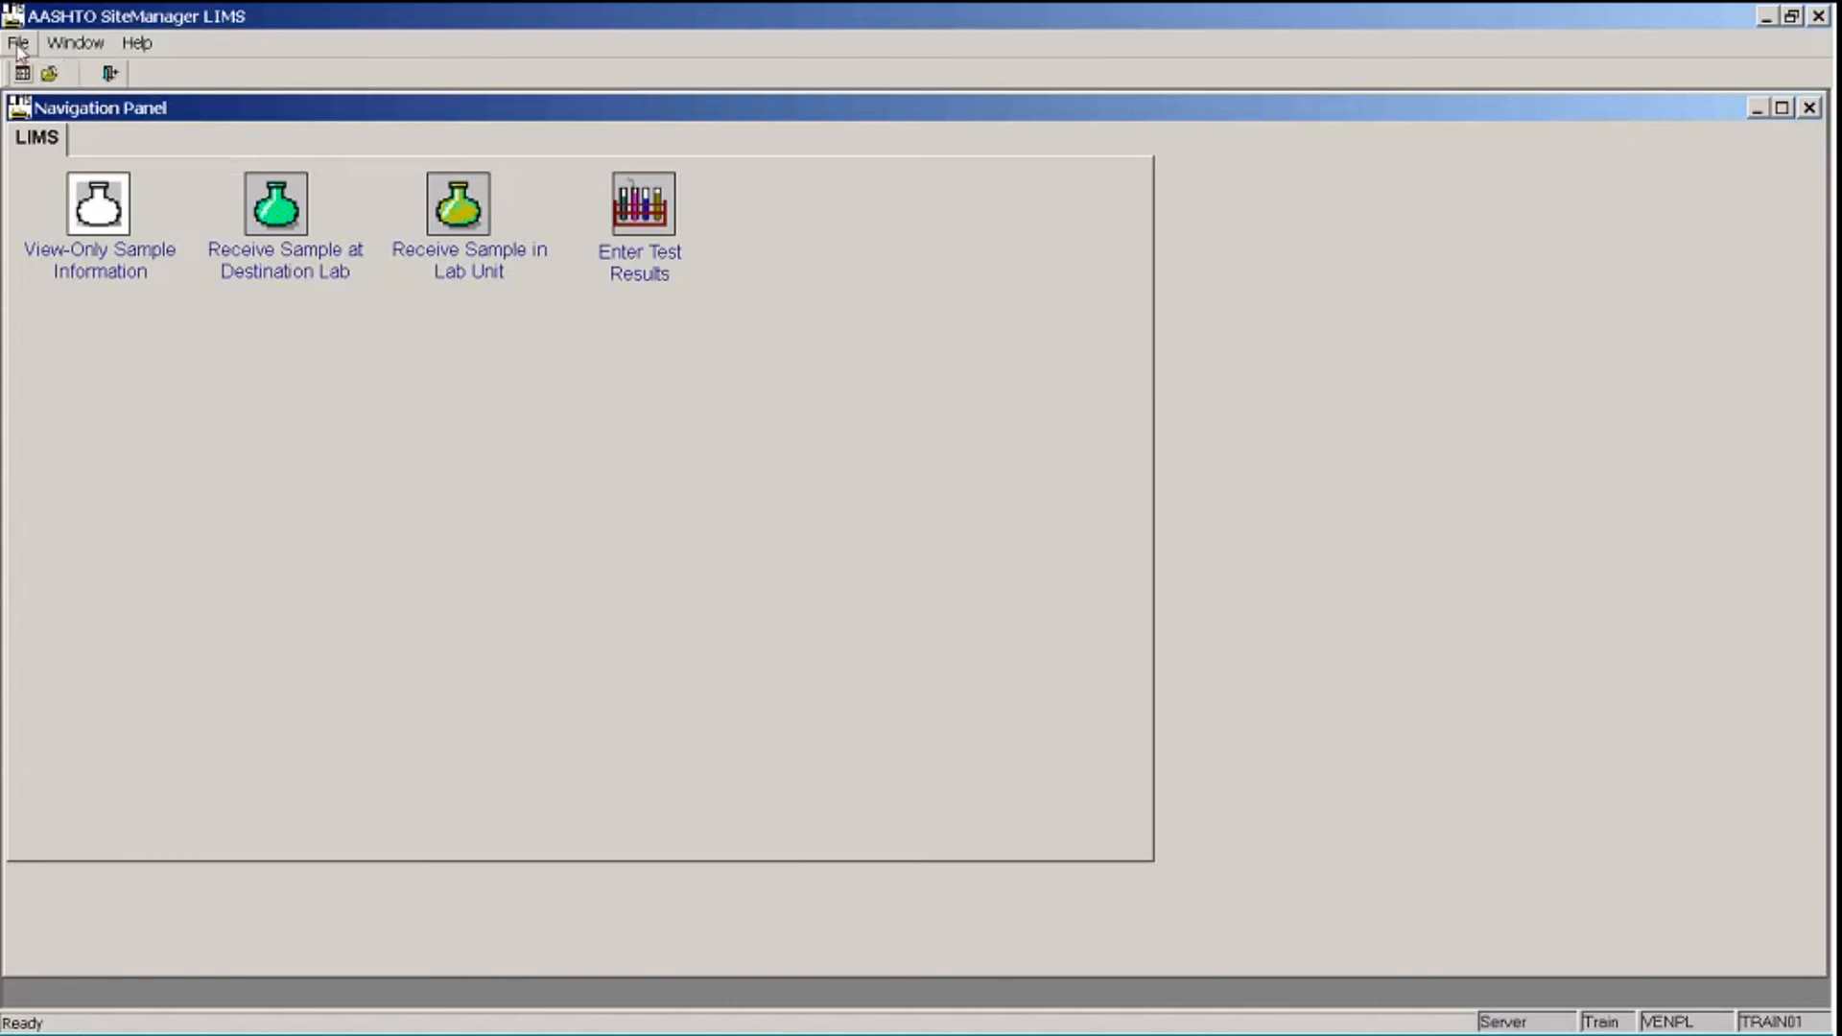
- Exit the LIMS application and confirm the exit
click(19, 44)
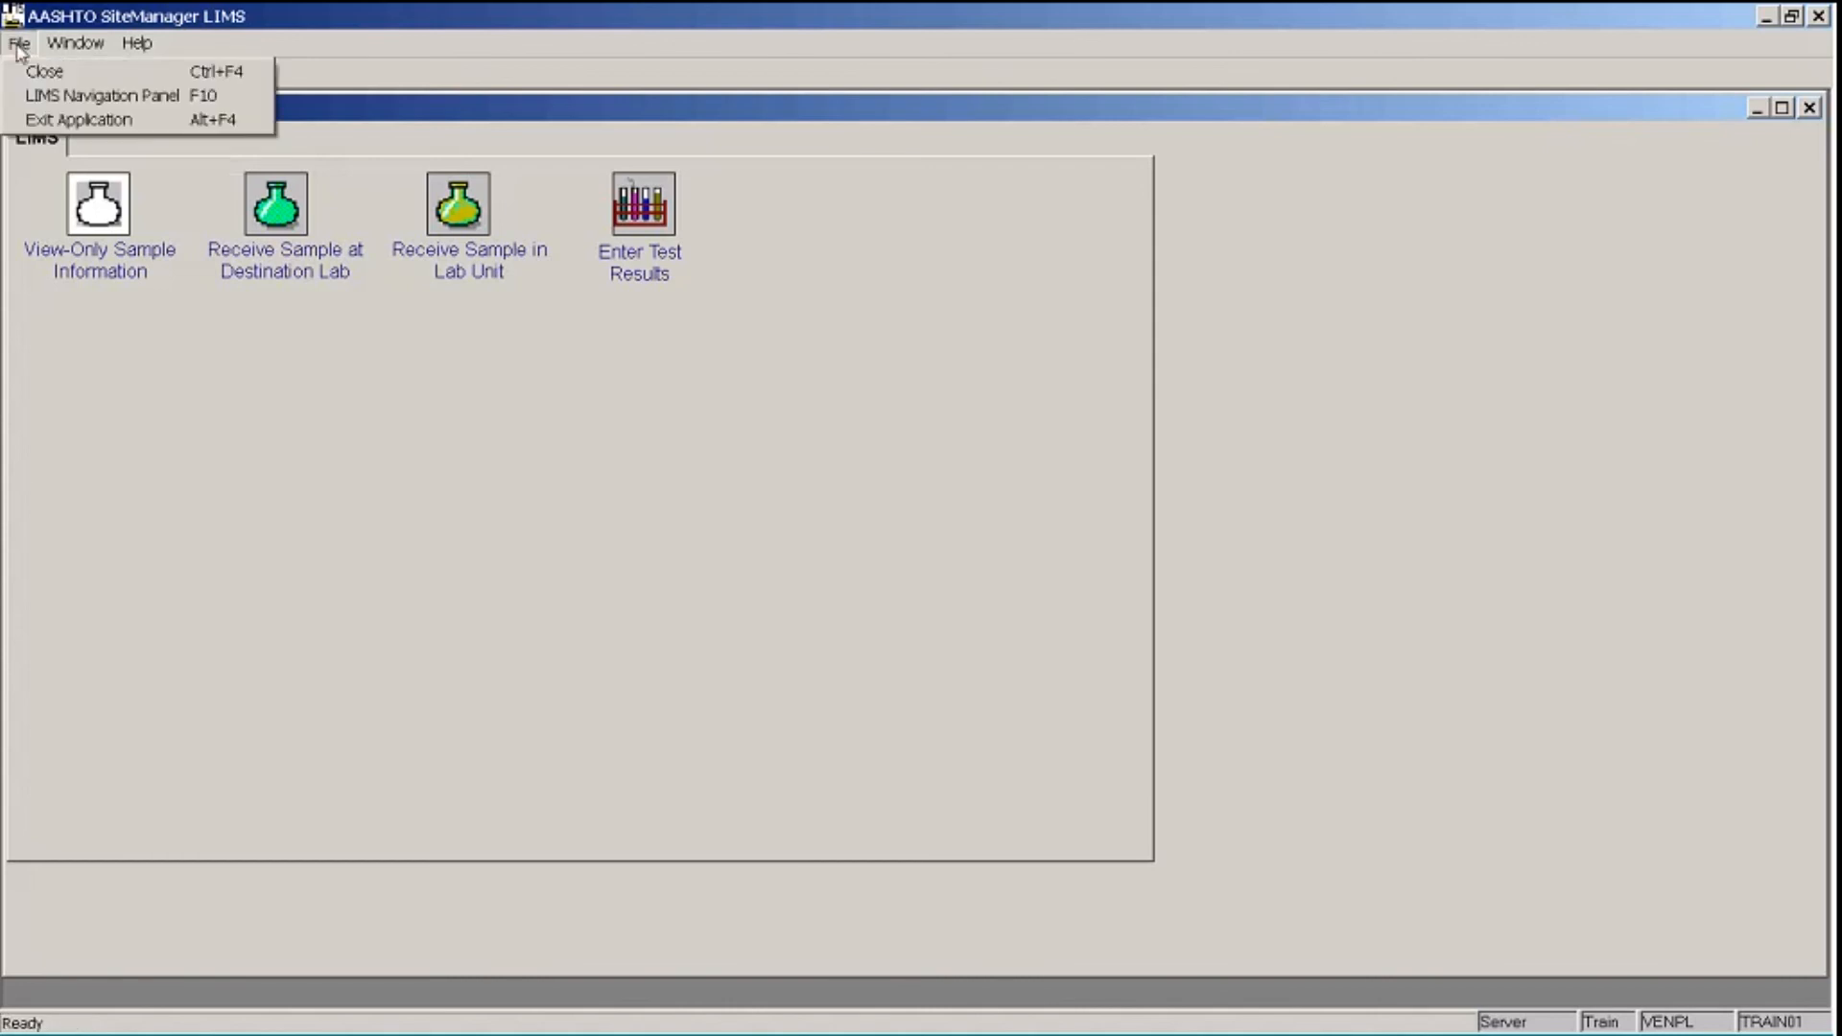
click(67, 118)
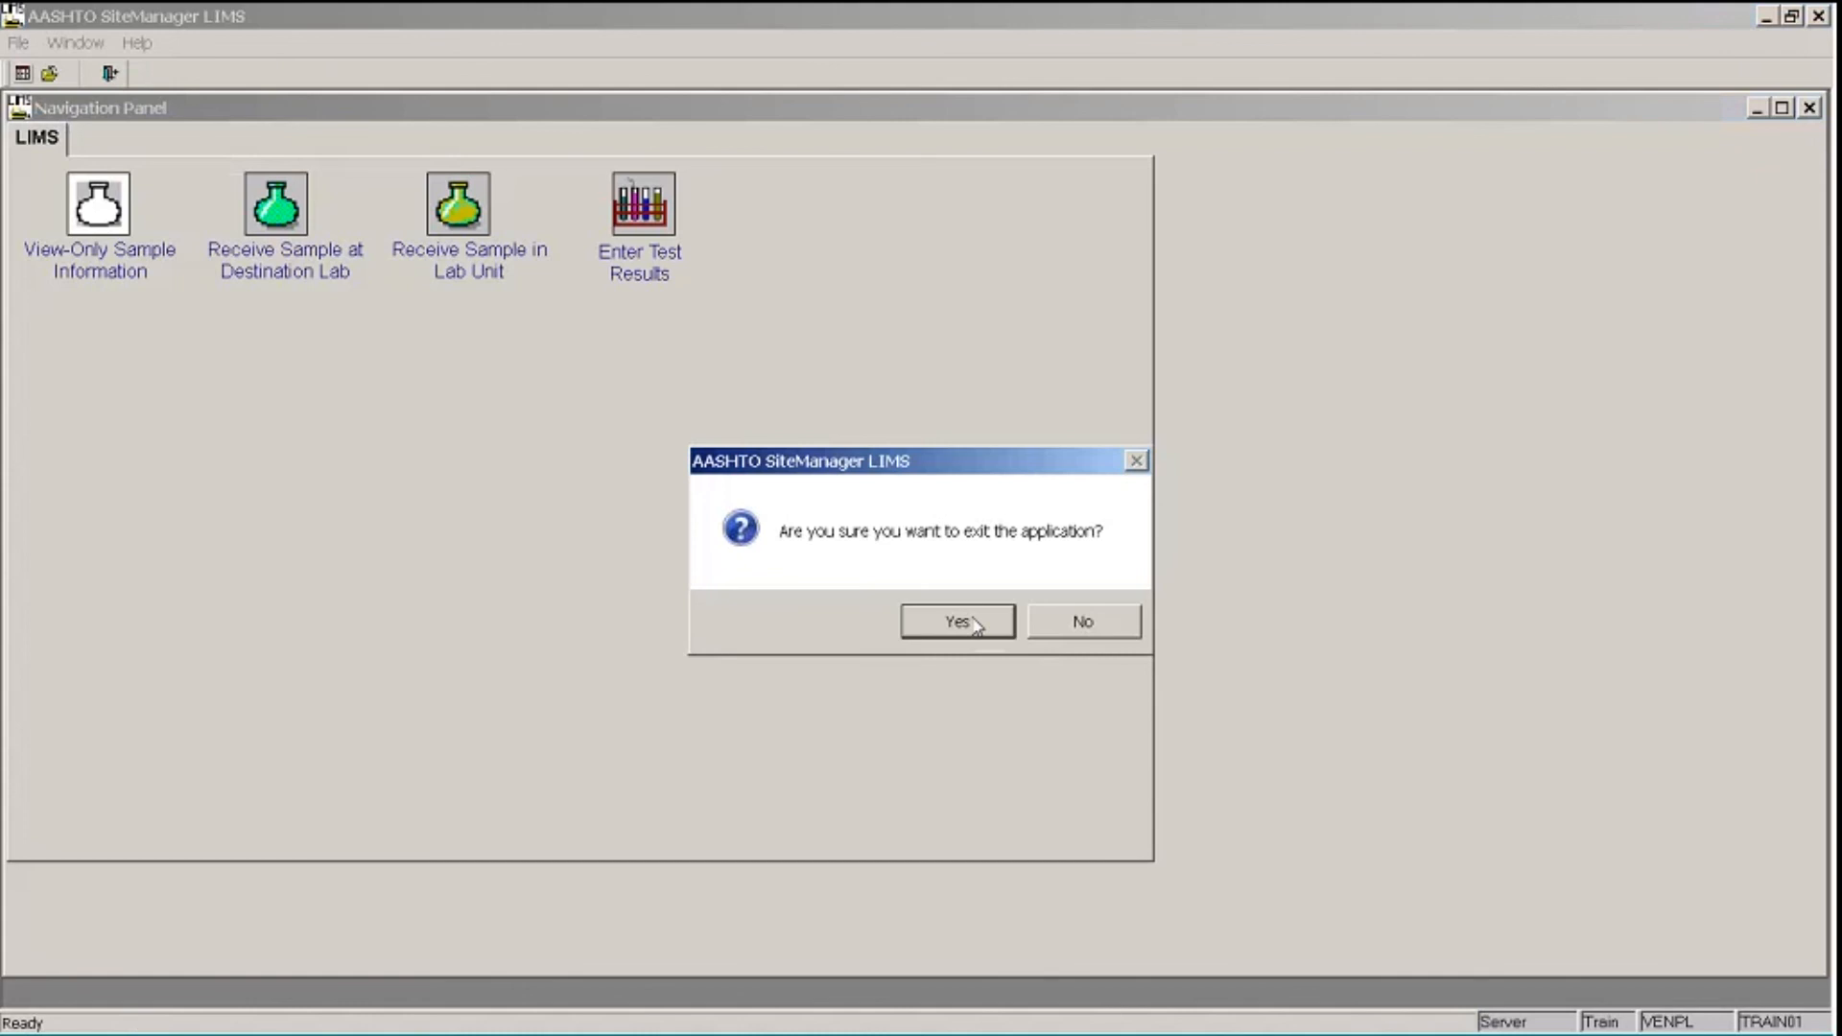
click(959, 622)
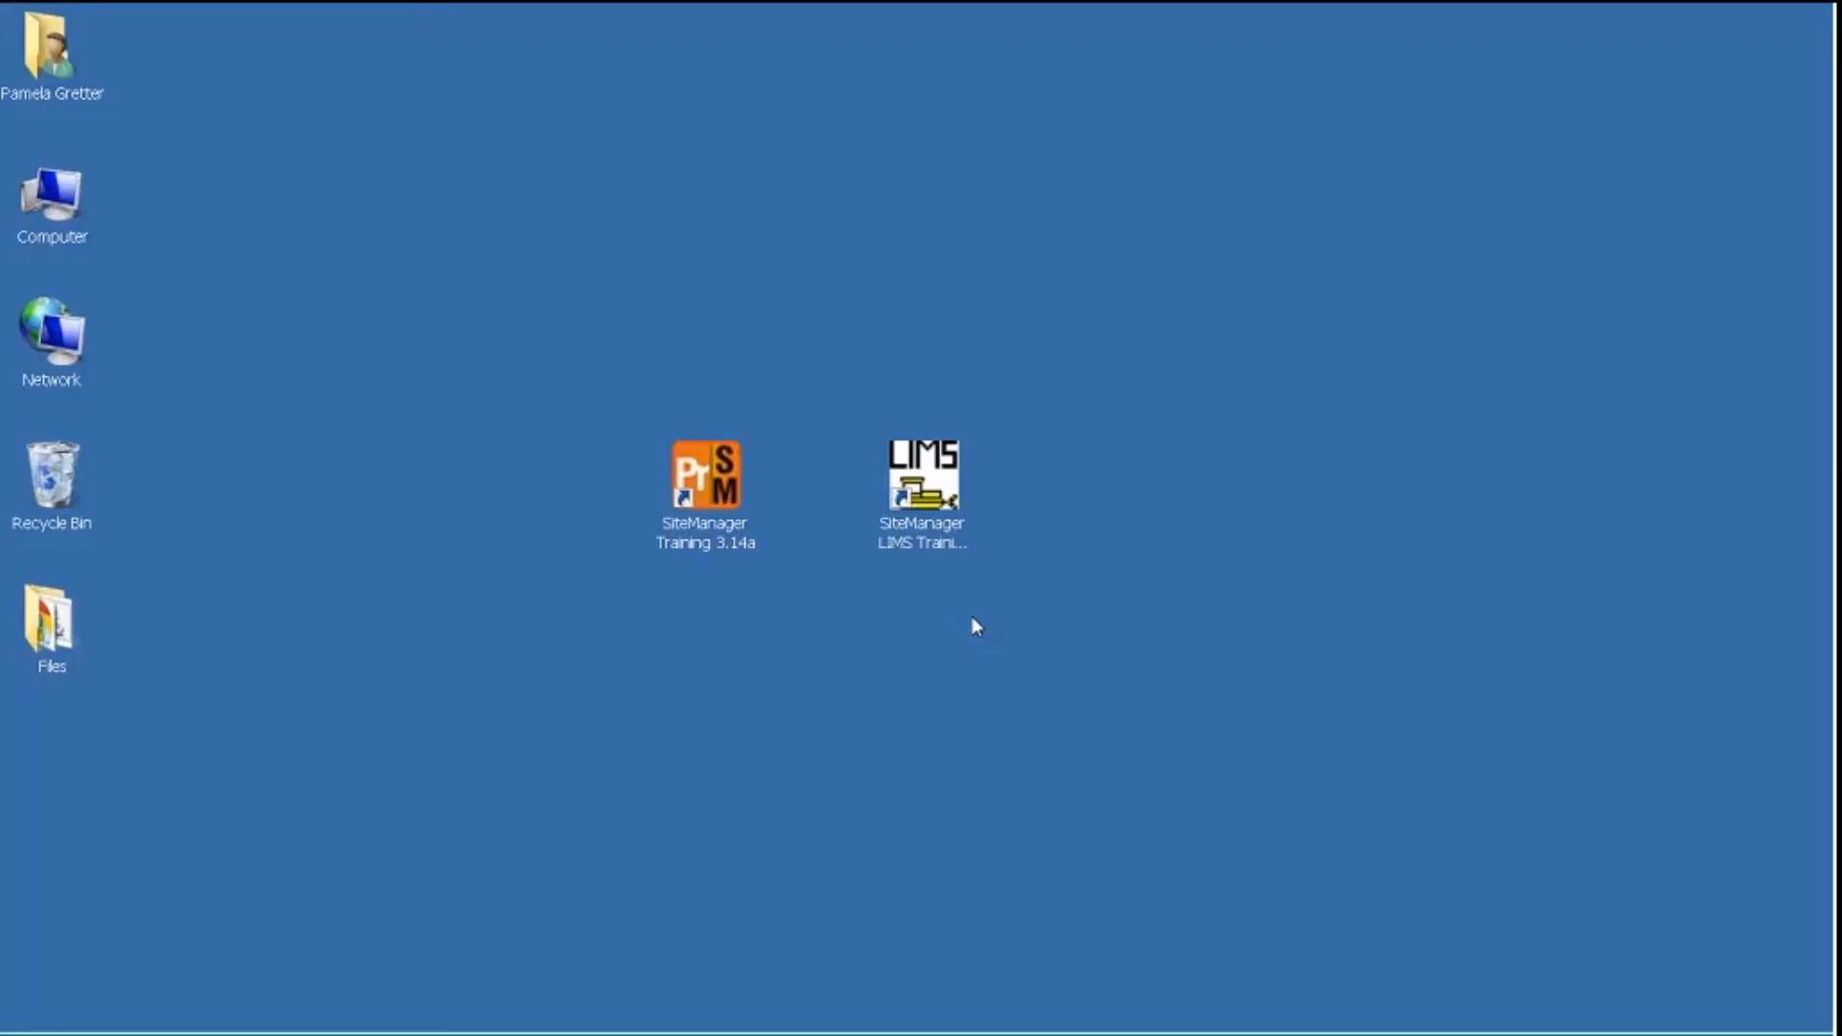